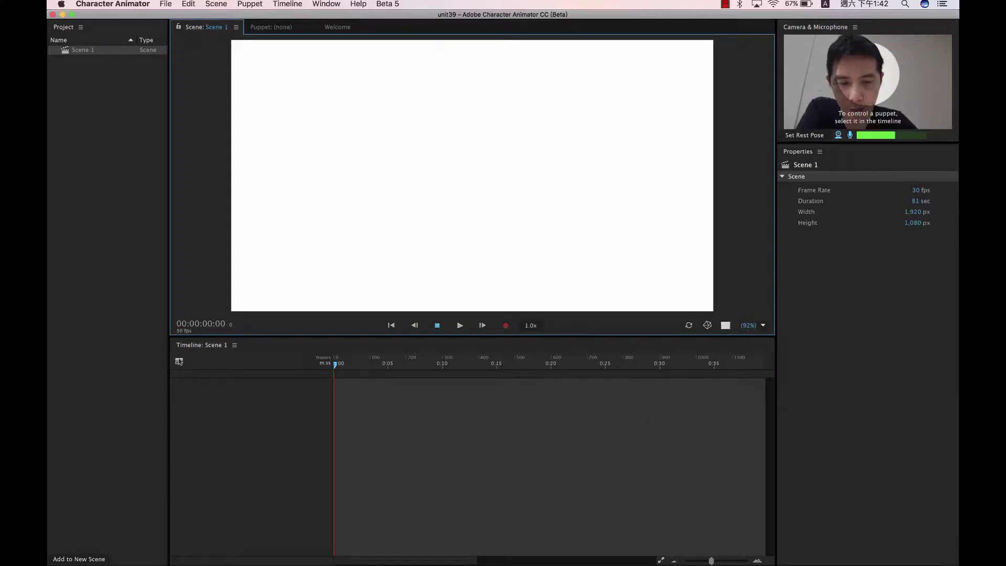
Step: Switch to Adobe Animate and examine the side-view and front-view ghost drawings in ghost.fla
{"action": "mouse_move", "coordinate": [624, 550]}
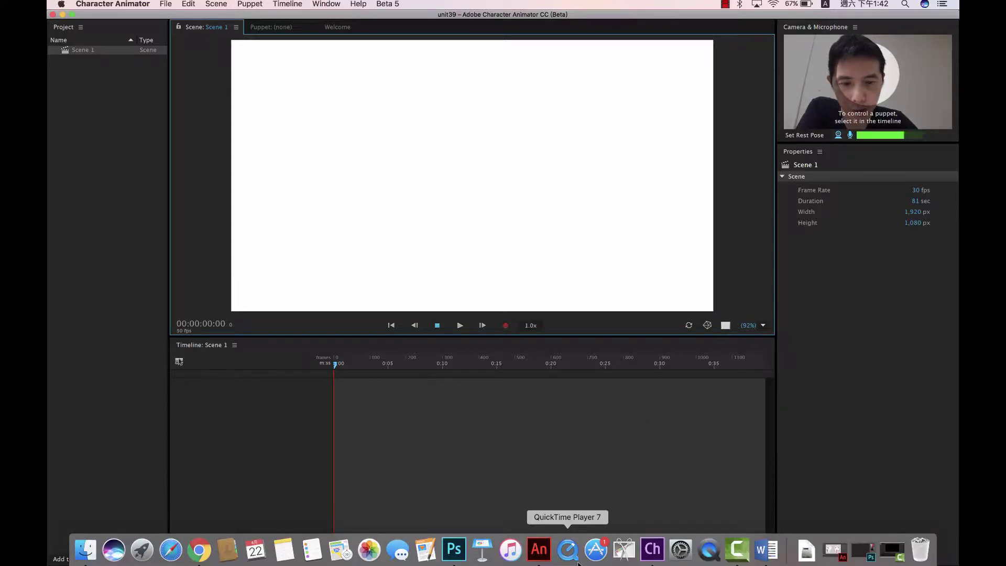
{"action": "left_click", "coordinate": [540, 551]}
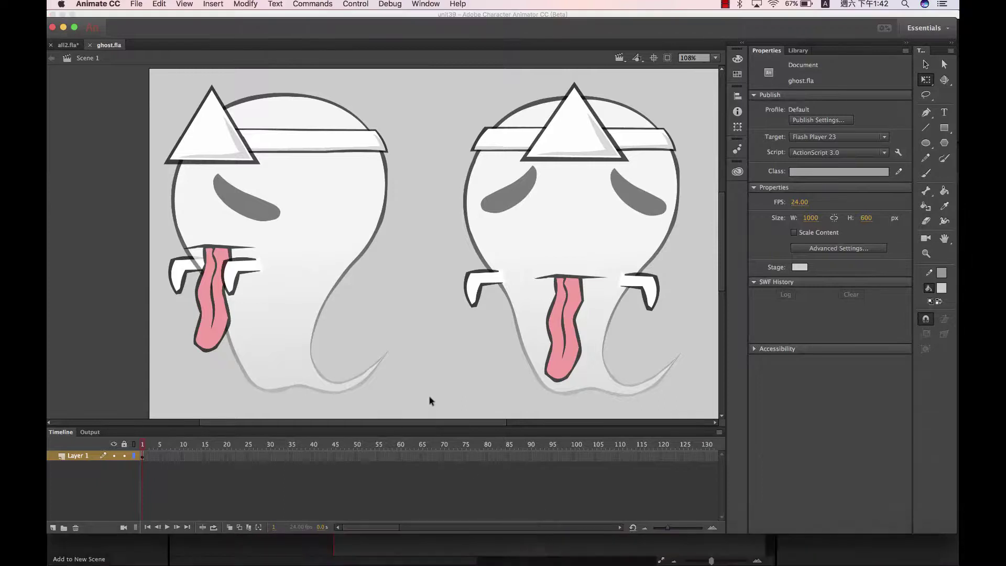
{"action": "left_click", "coordinate": [557, 203]}
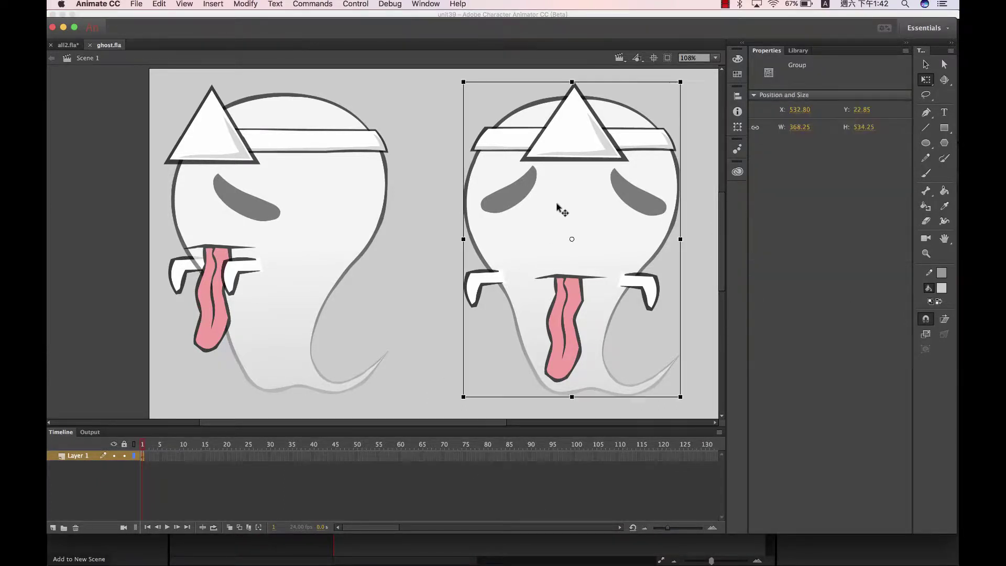
{"action": "left_click", "coordinate": [414, 130]}
{"action": "left_click", "coordinate": [375, 148]}
{"action": "left_click", "coordinate": [583, 185]}
{"action": "left_click", "coordinate": [268, 238]}
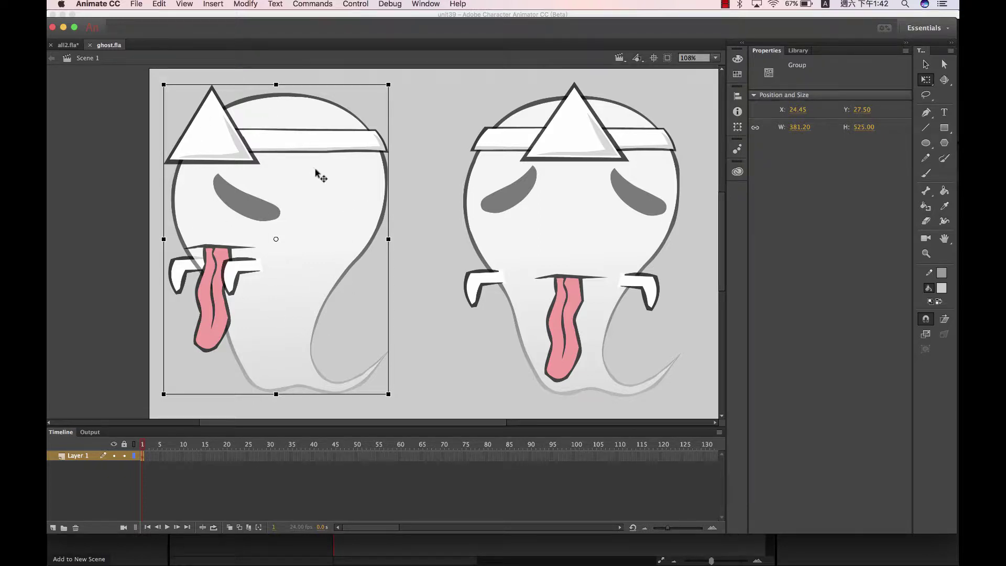
{"action": "left_click", "coordinate": [408, 174]}
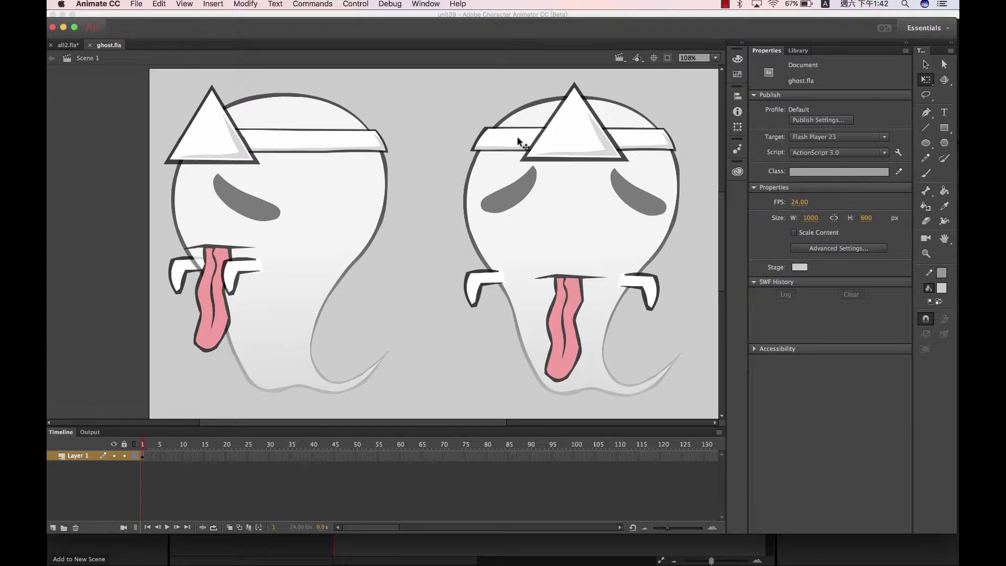
Step: Copy the front-facing ghost group from the stage
{"action": "left_click", "coordinate": [530, 179]}
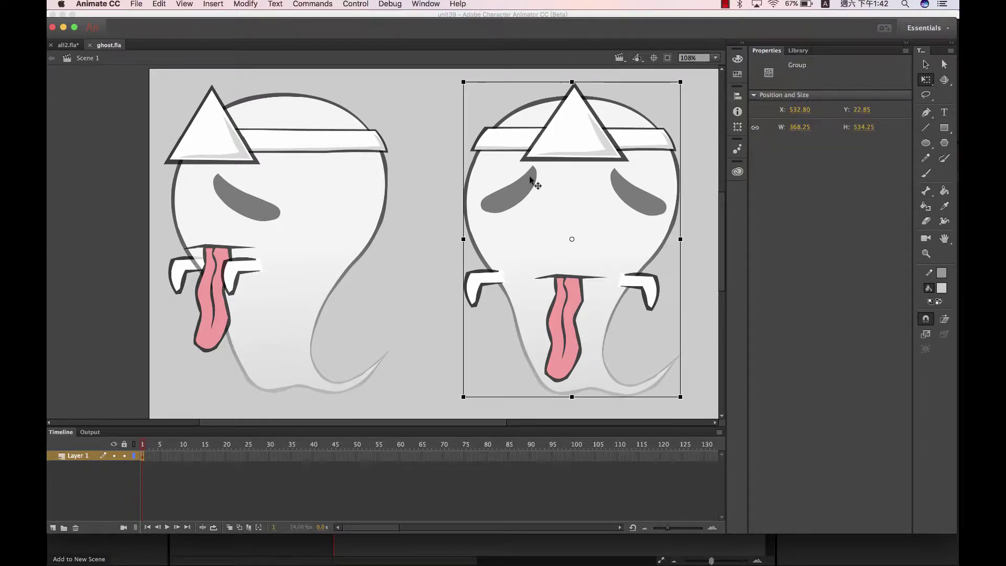
{"action": "left_click", "coordinate": [138, 4]}
{"action": "mouse_move", "coordinate": [159, 4]}
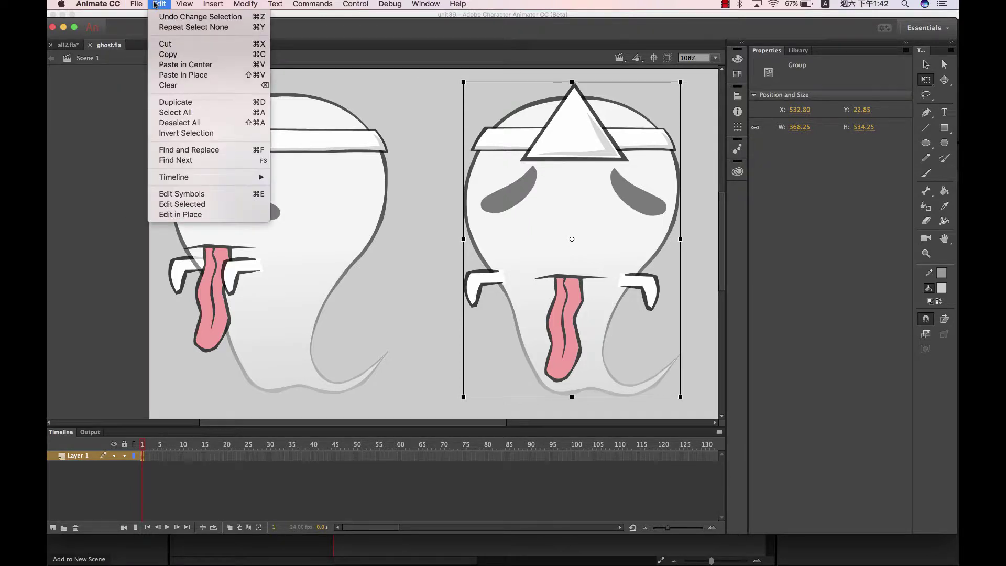
{"action": "left_click", "coordinate": [167, 54]}
{"action": "left_click", "coordinate": [117, 135]}
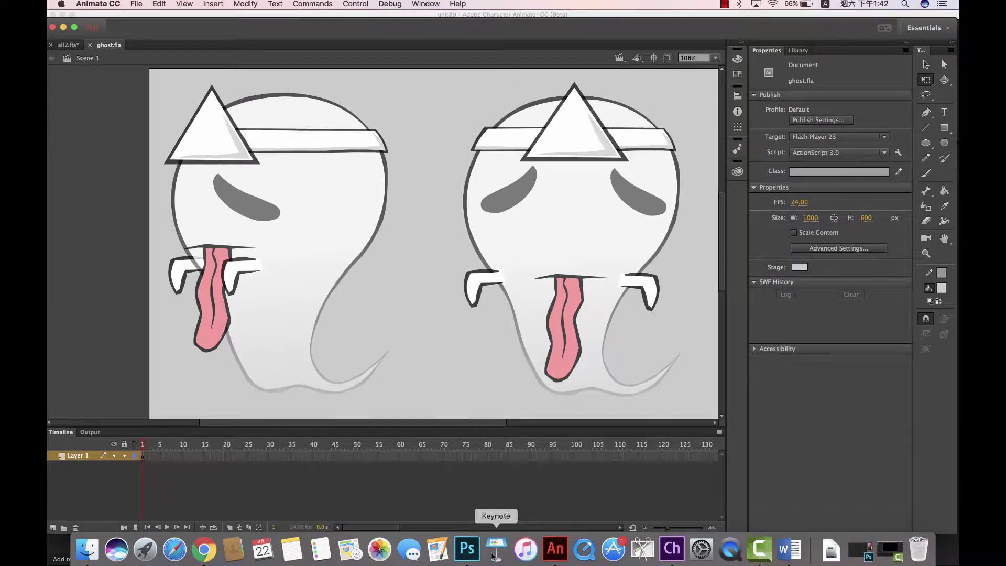
Step: Switch to Photoshop and create a new 500 x 500 pixel document at 100 ppi from the recent presets
{"action": "left_click", "coordinate": [468, 552]}
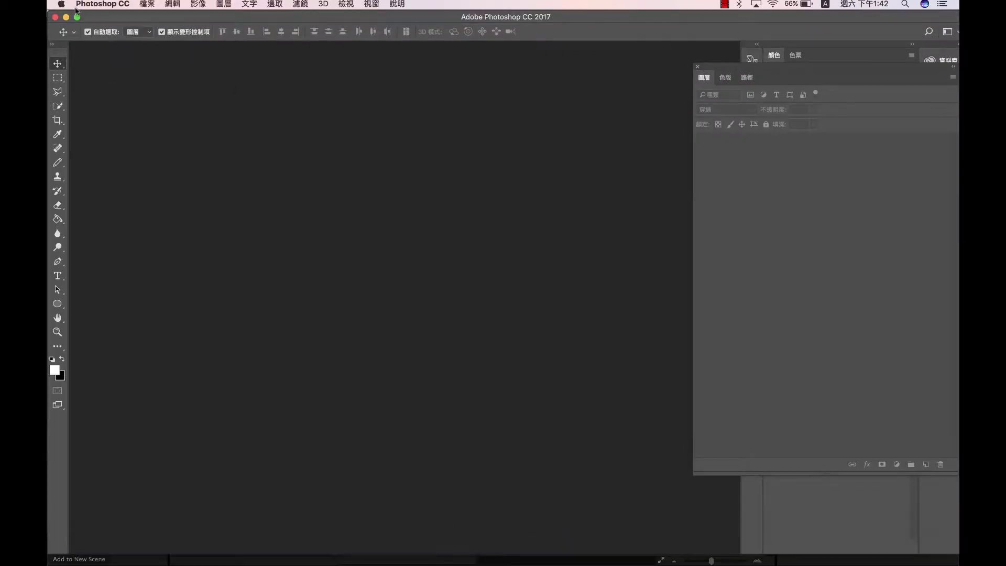
{"action": "left_click", "coordinate": [148, 5]}
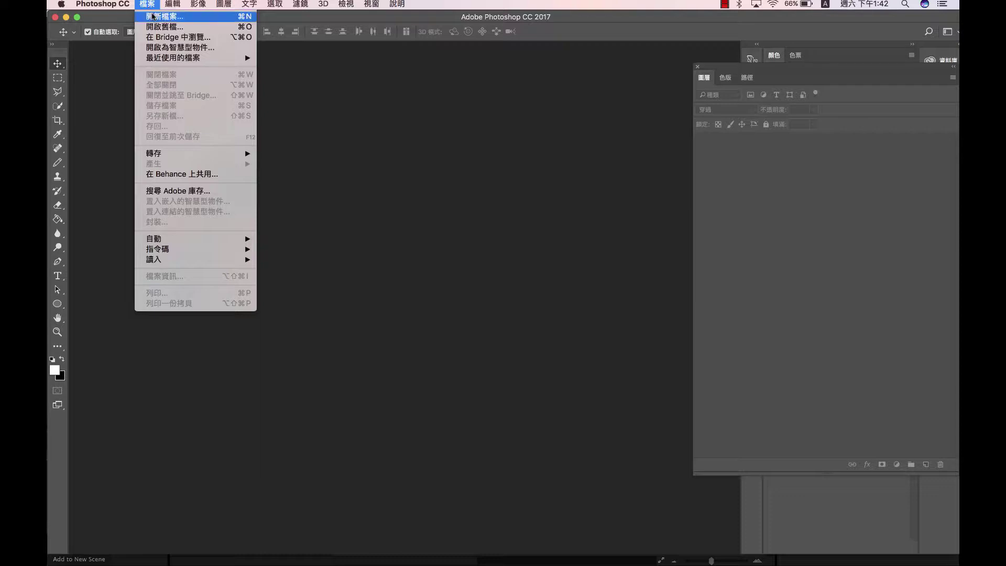
{"action": "left_click", "coordinate": [154, 16]}
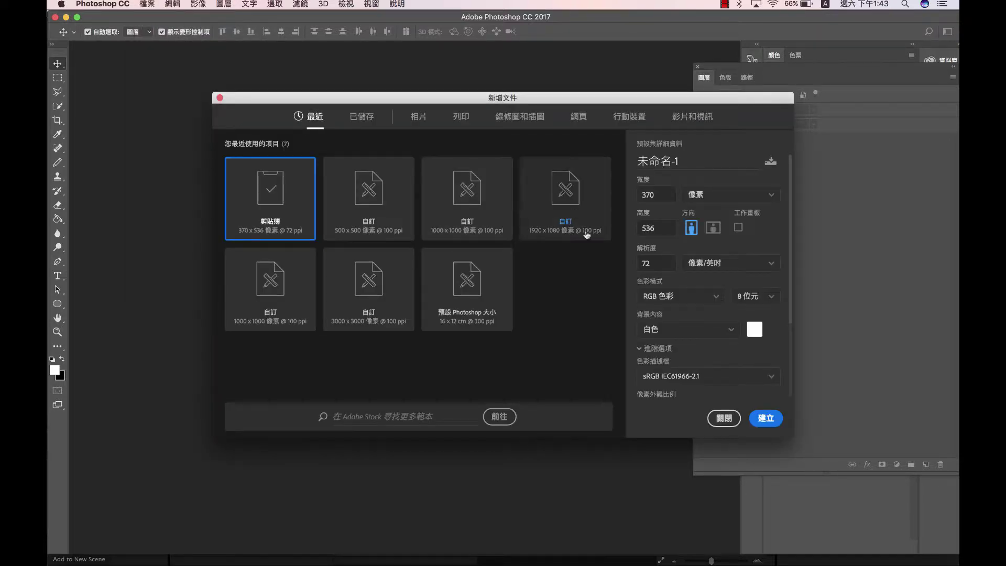
{"action": "left_click", "coordinate": [367, 210]}
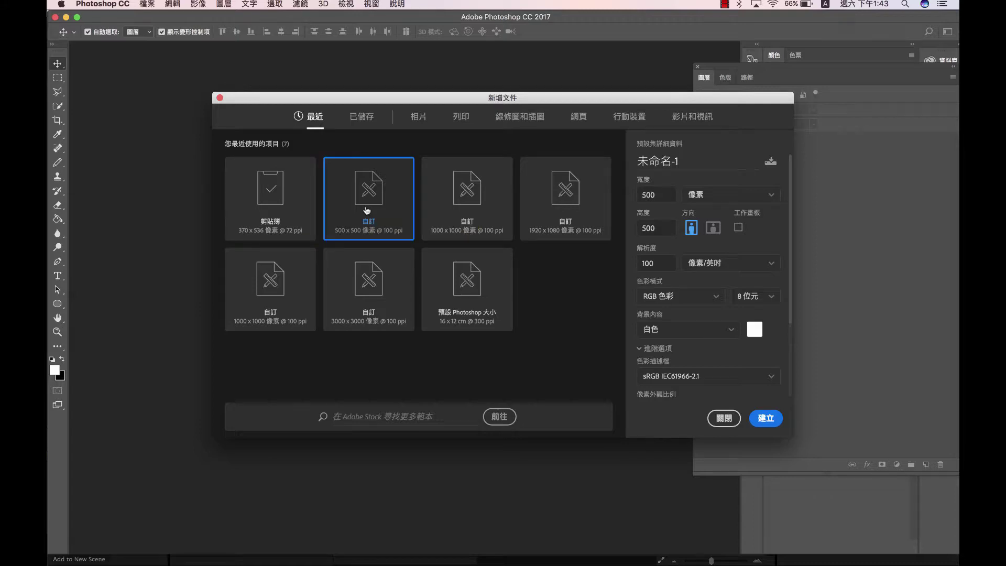
{"action": "left_click", "coordinate": [762, 418]}
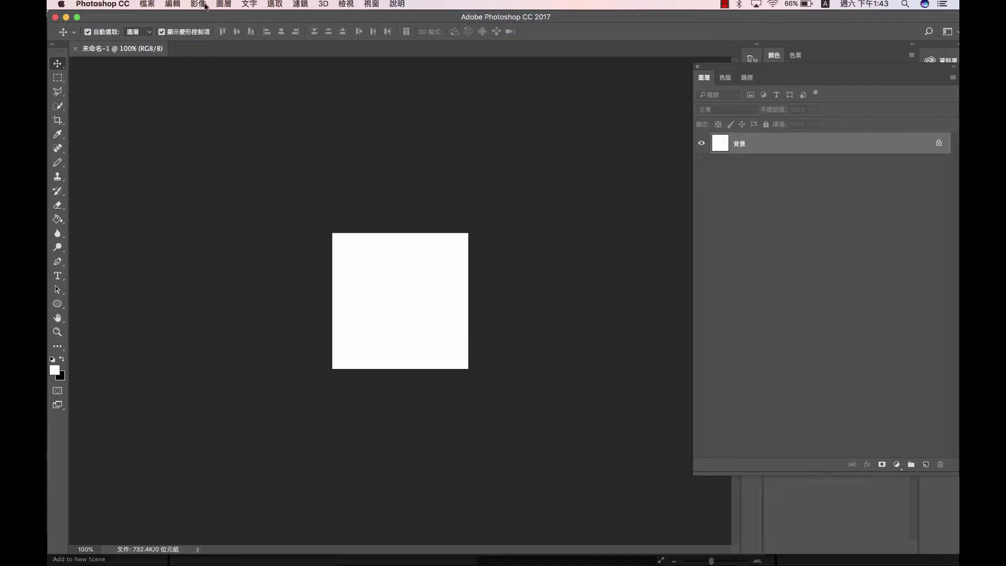
Step: Add a new empty layer and delete the white background layer
{"action": "left_click", "coordinate": [927, 466]}
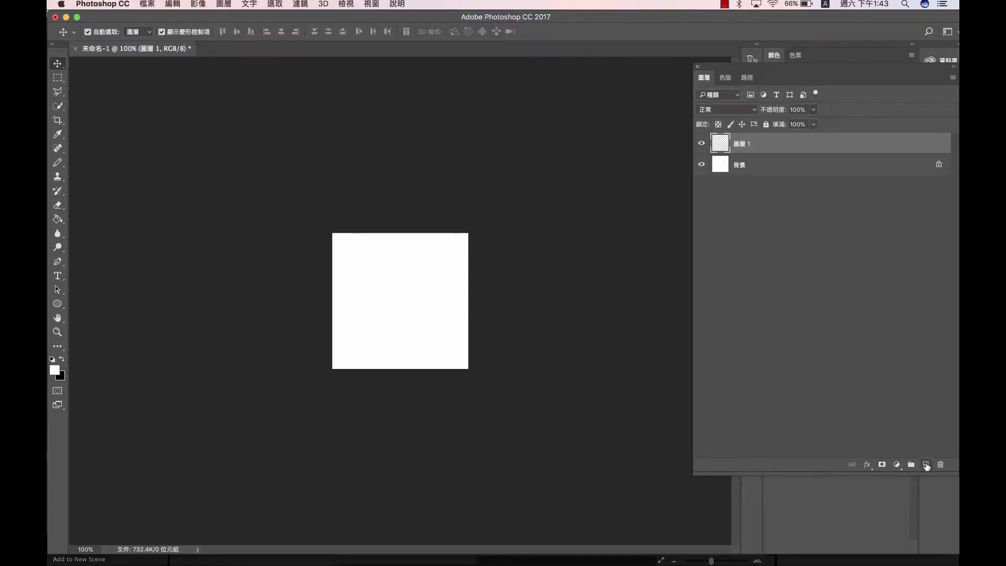
{"action": "left_click", "coordinate": [802, 167]}
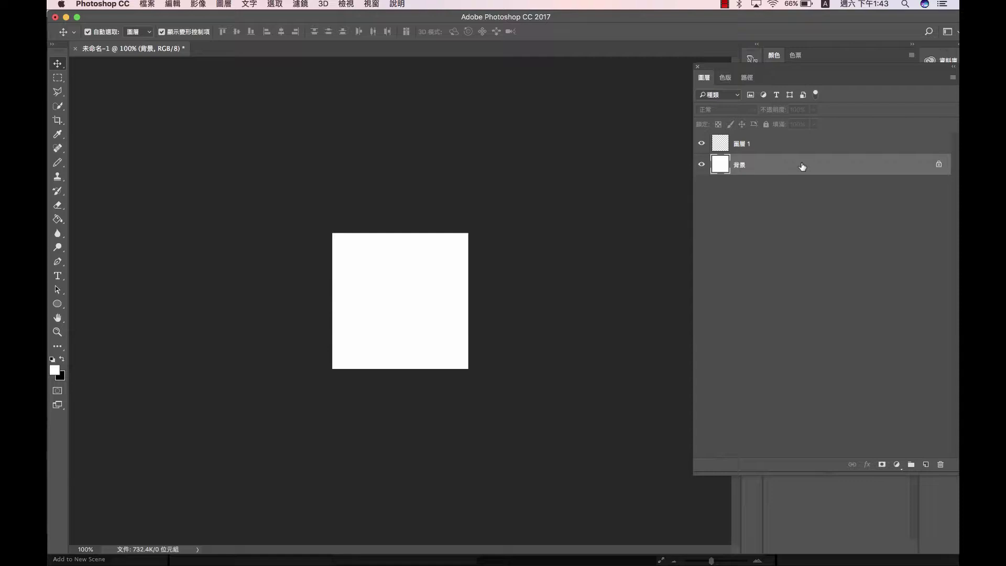
{"action": "left_click", "coordinate": [940, 465]}
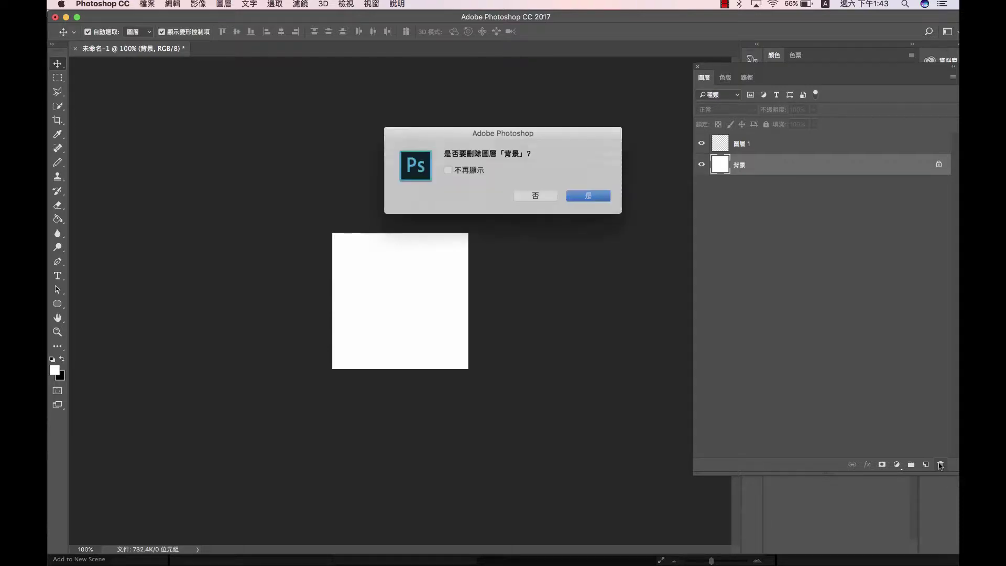
{"action": "left_click", "coordinate": [587, 196]}
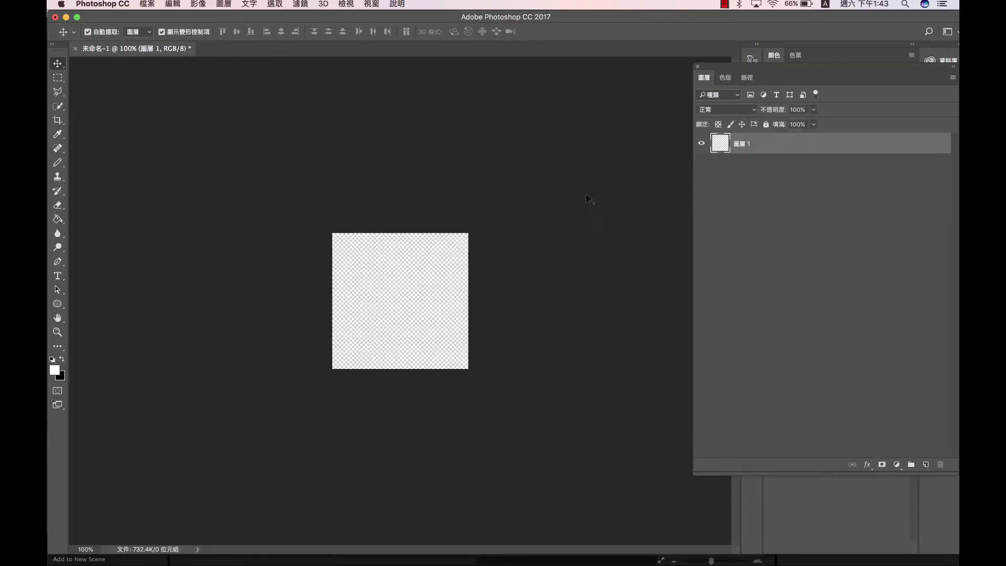
Step: Paste the copied ghost onto the transparent layer
{"action": "left_click", "coordinate": [195, 5]}
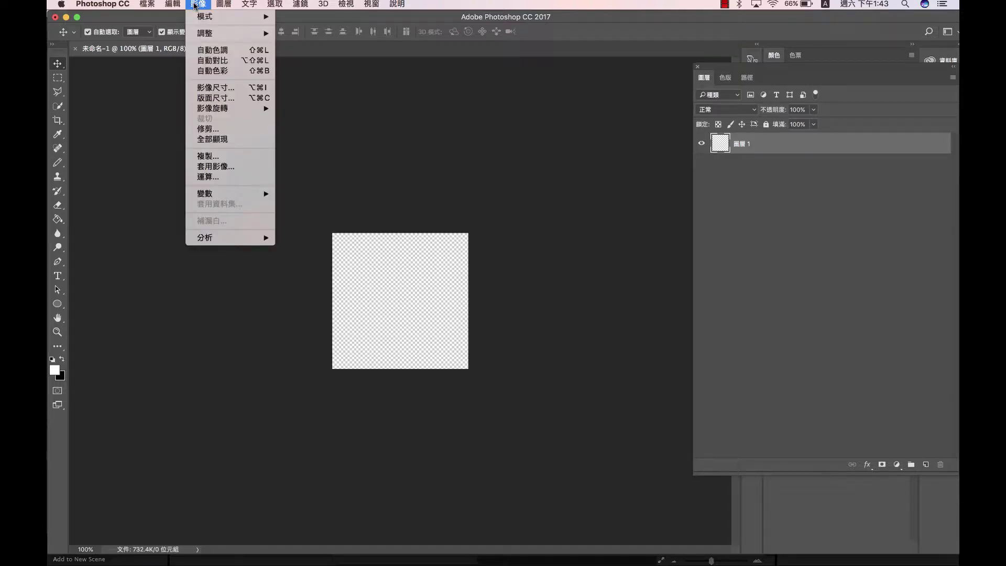
{"action": "mouse_move", "coordinate": [174, 5]}
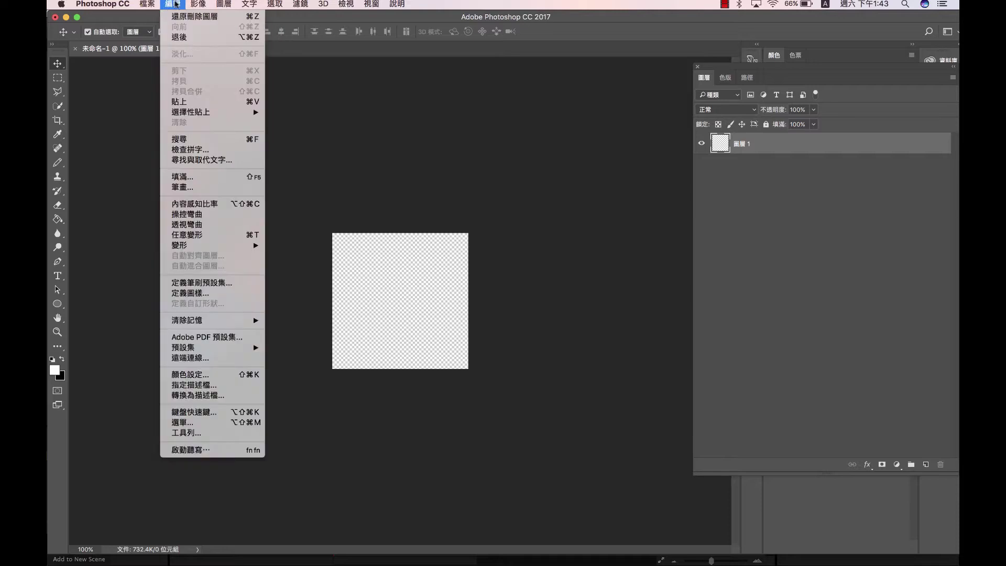
{"action": "left_click", "coordinate": [185, 102]}
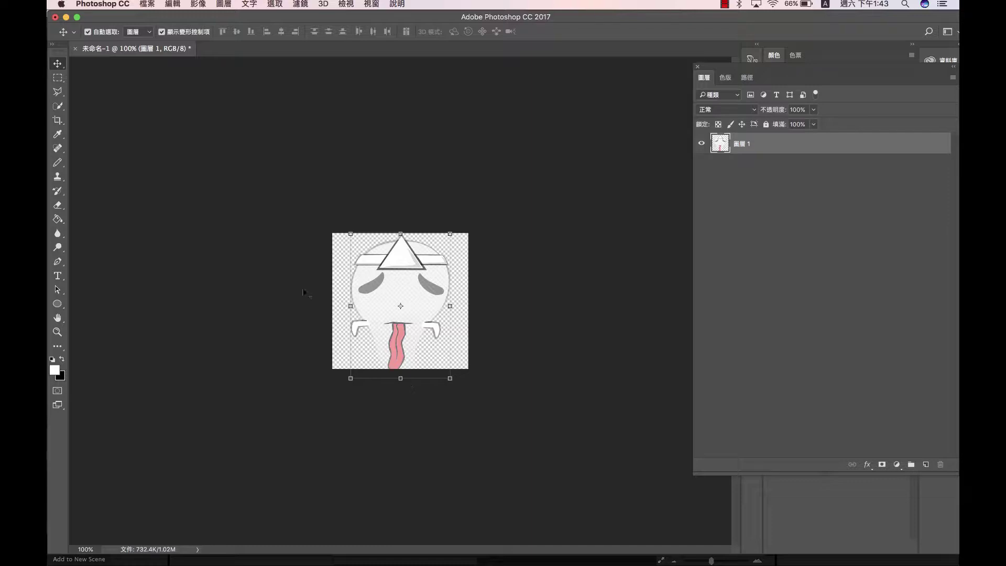
Step: Change the canvas size units to pixels and set the canvas height to 600 pixels
{"action": "left_click", "coordinate": [202, 4]}
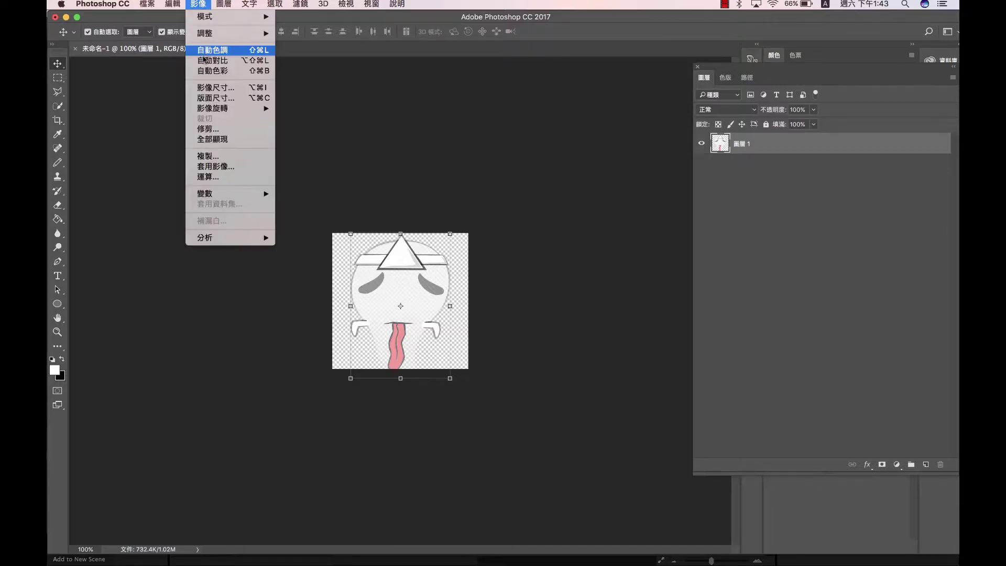
{"action": "left_click", "coordinate": [209, 97]}
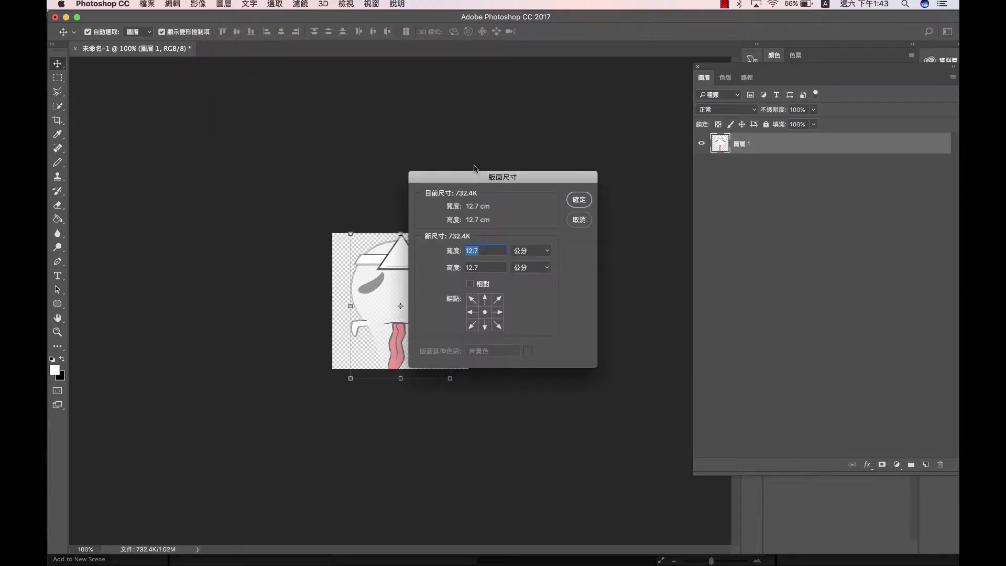
{"action": "left_click", "coordinate": [543, 253]}
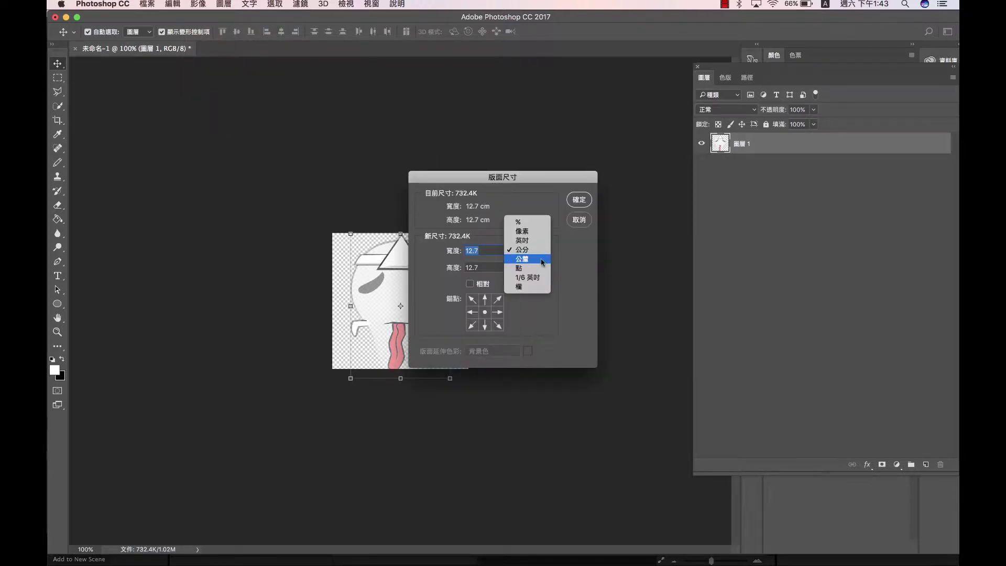
{"action": "left_click", "coordinate": [537, 232]}
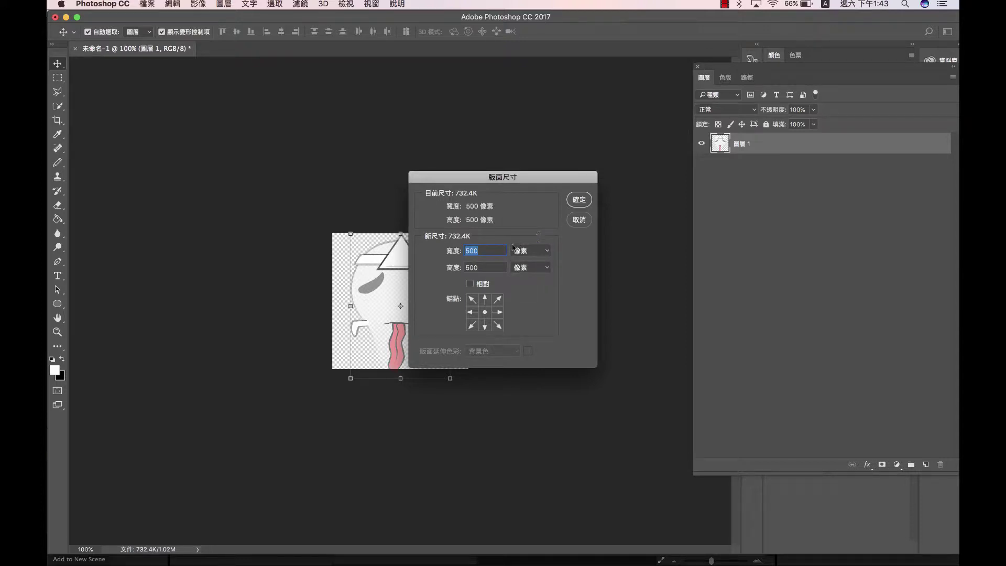
{"action": "left_click", "coordinate": [491, 264]}
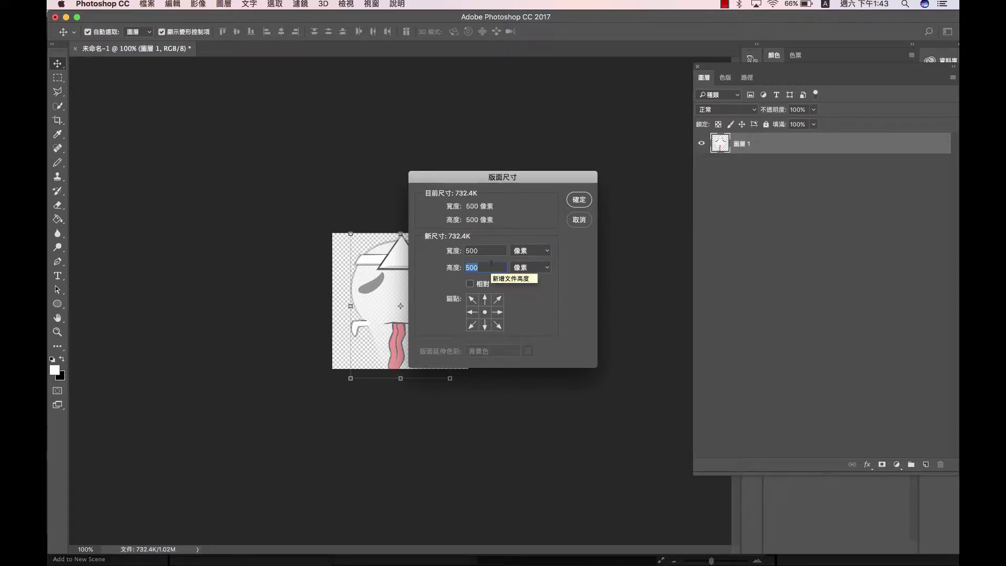
{"action": "type", "text": "600"}
{"action": "left_click", "coordinate": [579, 201]}
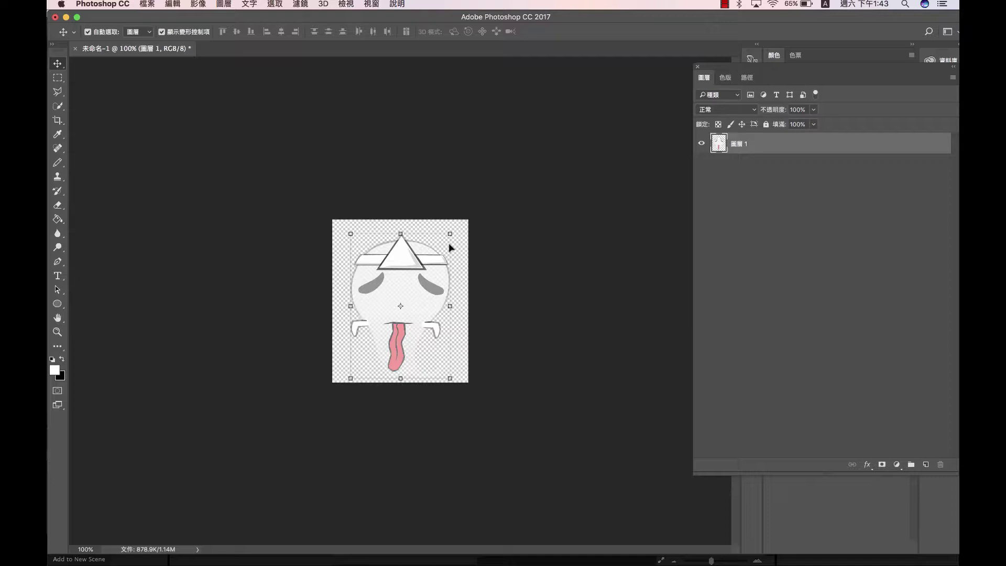
Step: Nudge the ghost slightly upward on the canvas and deselect its layer
{"action": "key", "text": "Up"}
{"action": "key", "text": "Up"}
{"action": "key", "text": "Up"}
{"action": "key", "text": "Up"}
{"action": "key", "text": "Up"}
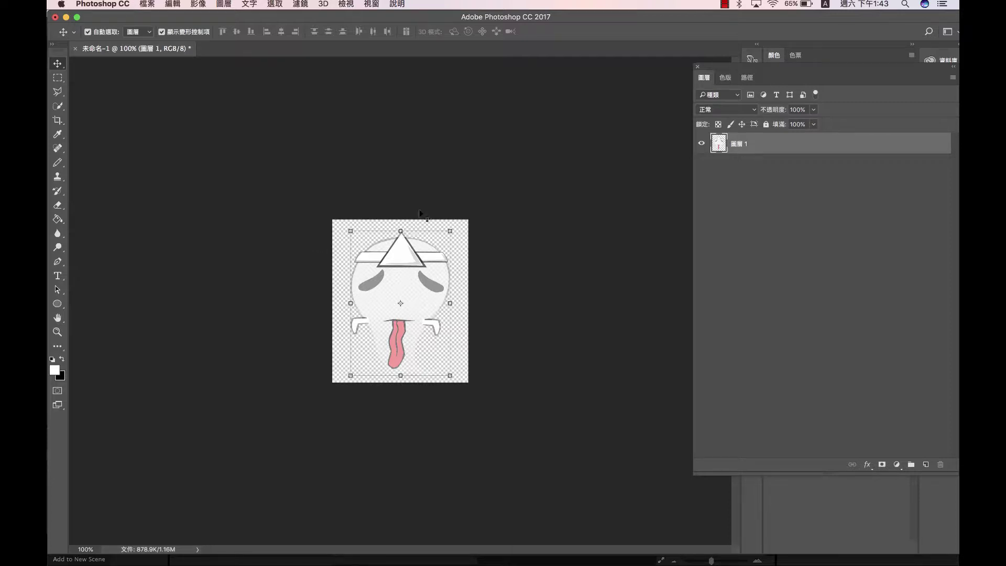
{"action": "left_click", "coordinate": [417, 175]}
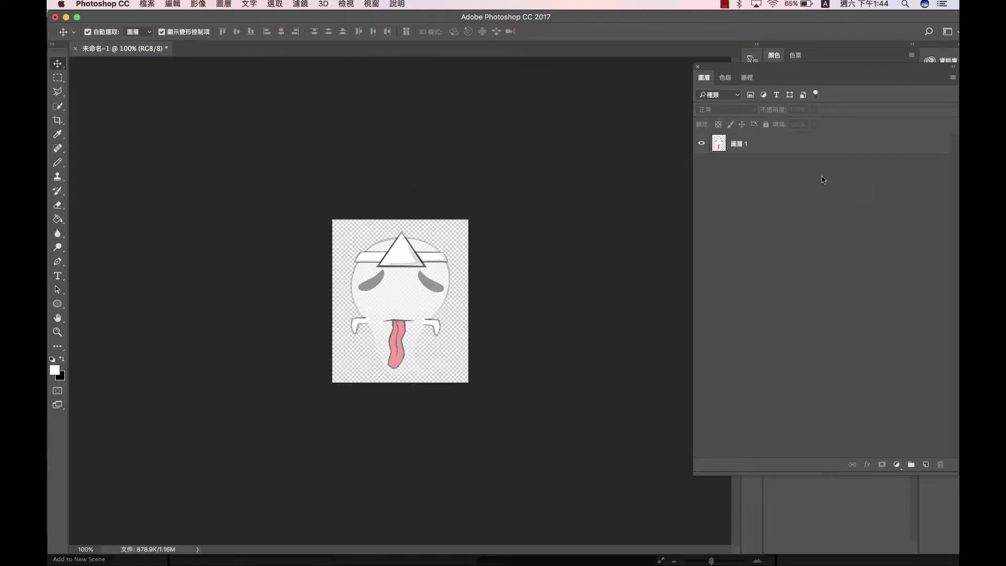
Step: Create two layer groups above the ghost layer and rename the upper one "+ghost"
{"action": "left_click", "coordinate": [910, 467]}
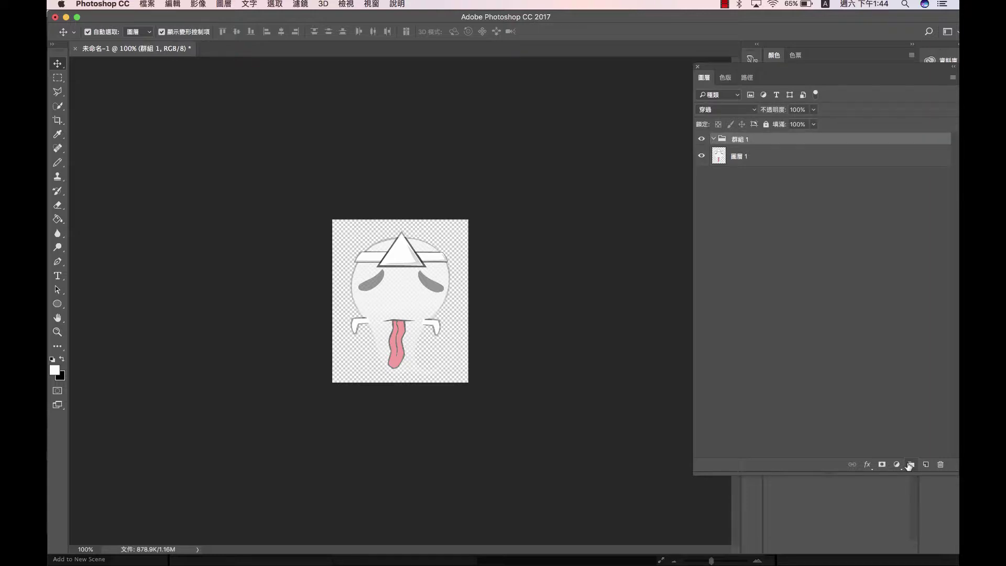
{"action": "left_click", "coordinate": [910, 466]}
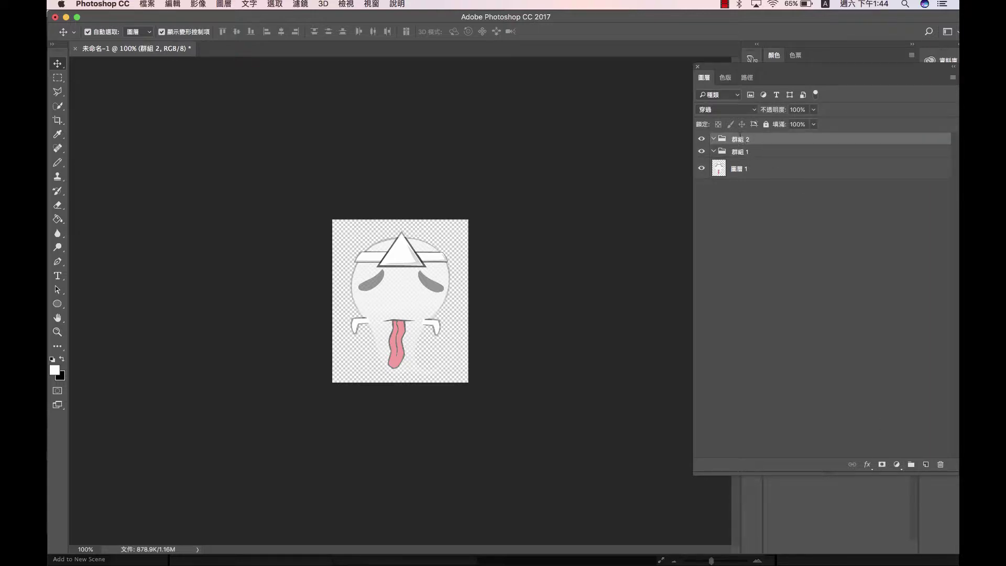
{"action": "double_click", "coordinate": [740, 139]}
{"action": "key", "text": "BackSpace"}
{"action": "type", "text": "+ghost"}
{"action": "key", "text": "Return"}
Step: Move the second layer group inside the +ghost group and rename it "Head"
{"action": "left_click", "coordinate": [735, 152]}
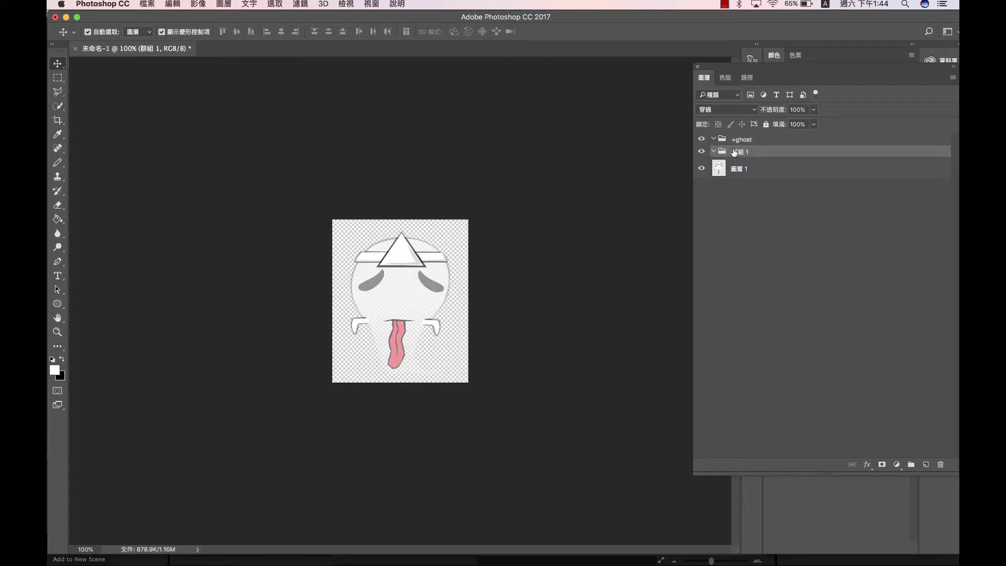
{"action": "right_click", "coordinate": [734, 152]}
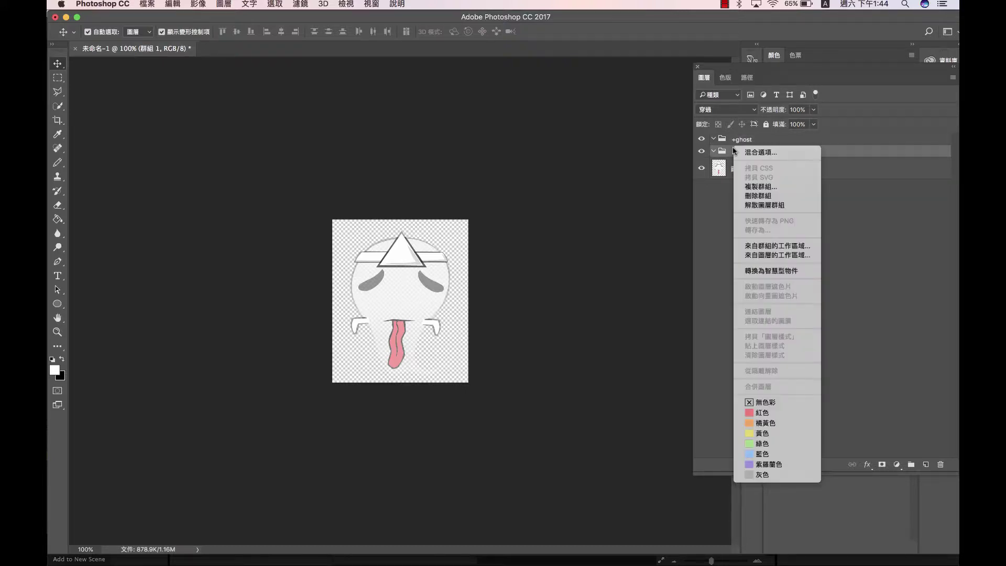
{"action": "key", "text": "Escape"}
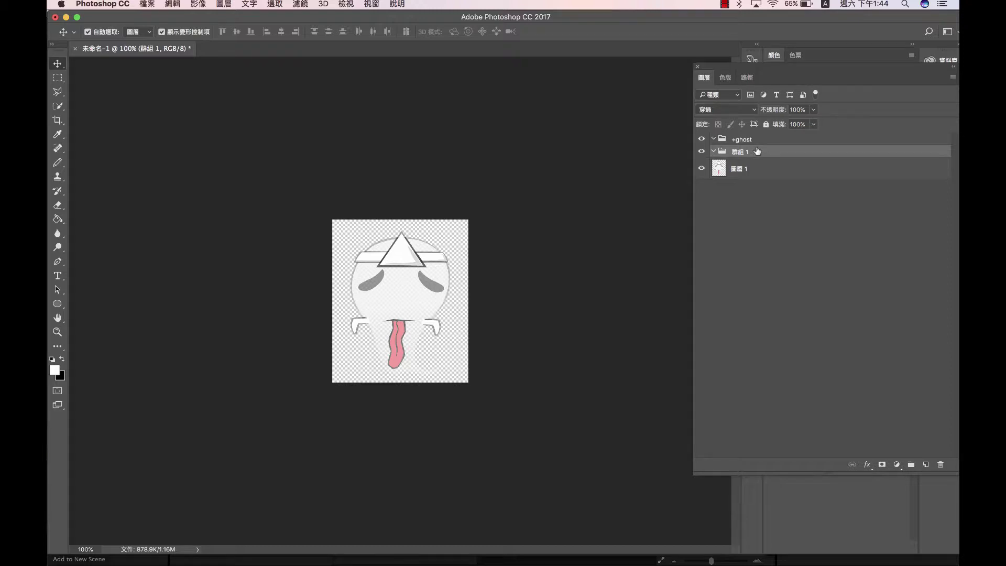
{"action": "left_click_drag", "start_coordinate": [757, 151], "coordinate": [769, 140]}
{"action": "double_click", "coordinate": [746, 152]}
{"action": "type", "text": "He"}
{"action": "key", "text": "ctrl+space"}
{"action": "key", "text": "Return"}
{"action": "left_click", "coordinate": [717, 169]}
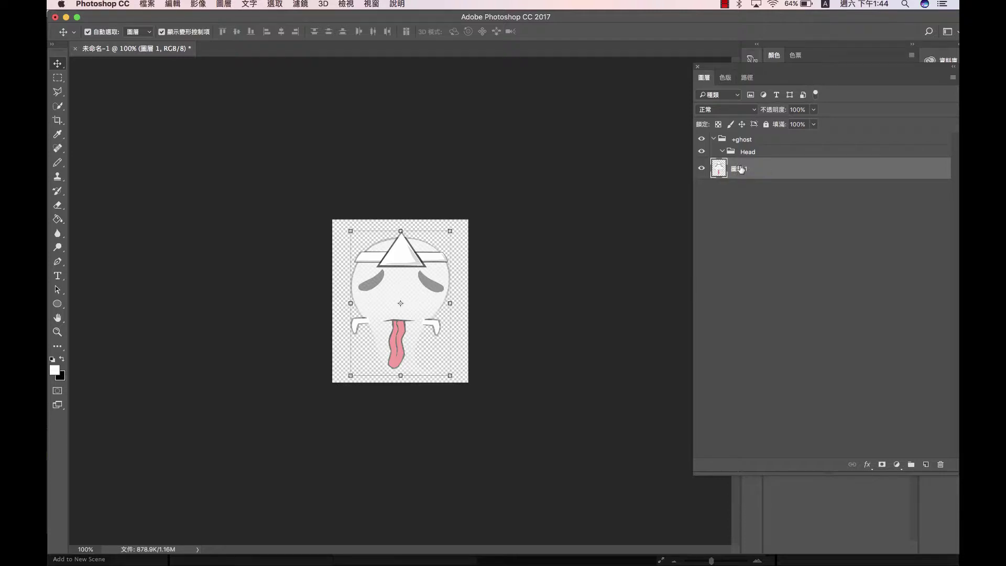
{"action": "right_click", "coordinate": [740, 169]}
{"action": "left_click", "coordinate": [706, 171]}
{"action": "right_click", "coordinate": [731, 145]}
{"action": "left_click", "coordinate": [723, 163]}
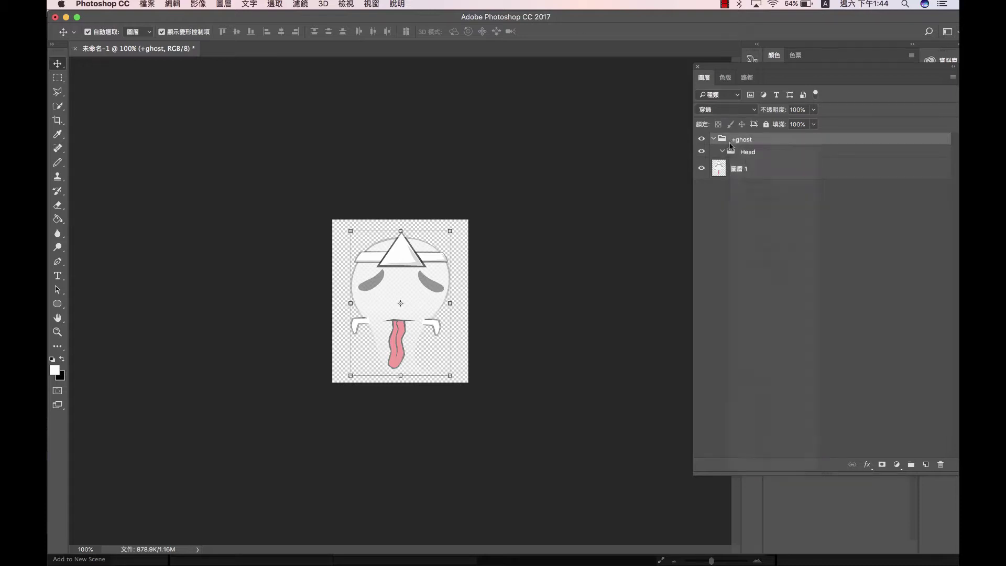
Step: Move the ghost layer into the Head group and rename it "default"
{"action": "left_click", "coordinate": [724, 169]}
{"action": "right_click", "coordinate": [715, 165]}
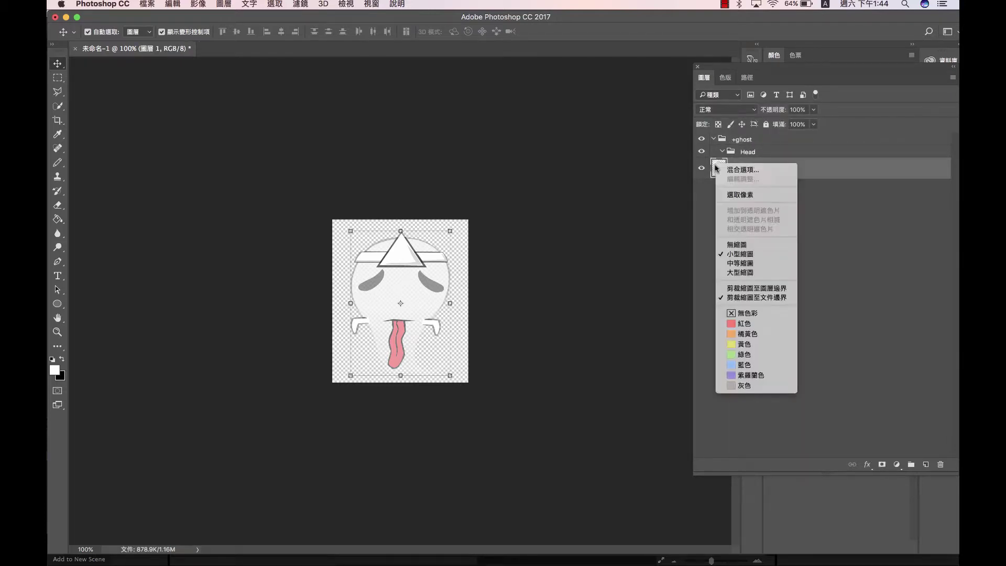
{"action": "left_click", "coordinate": [718, 168]}
{"action": "left_click_drag", "start_coordinate": [718, 168], "coordinate": [740, 152]}
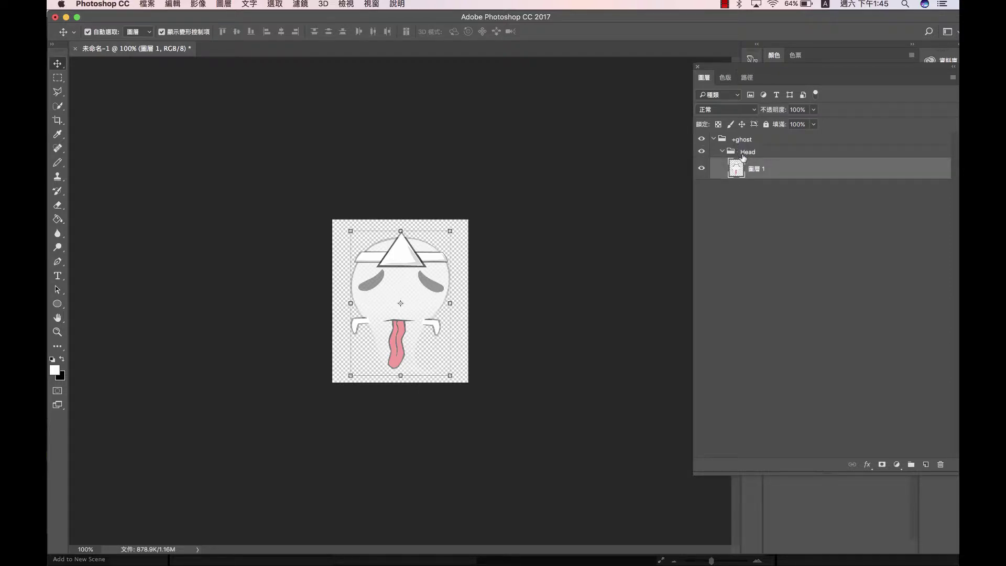
{"action": "double_click", "coordinate": [754, 168]}
{"action": "type", "text": "deafayk="}
{"action": "key", "text": "BackSpace"}
{"action": "key", "text": "BackSpace"}
{"action": "key", "text": "BackSpace"}
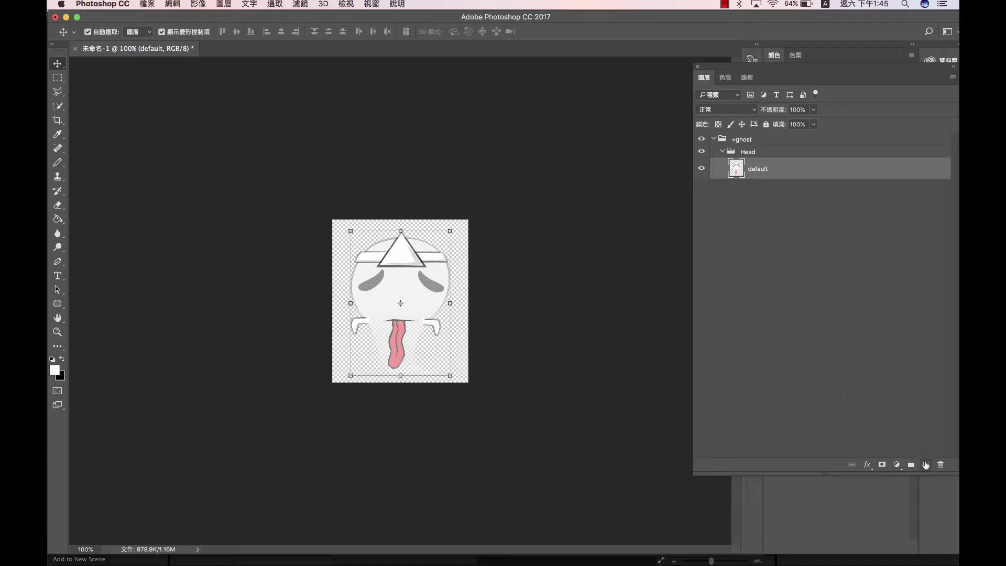
Step: Add a new layer above the default layer in the Head group and name it "left"
{"action": "left_click", "coordinate": [926, 465]}
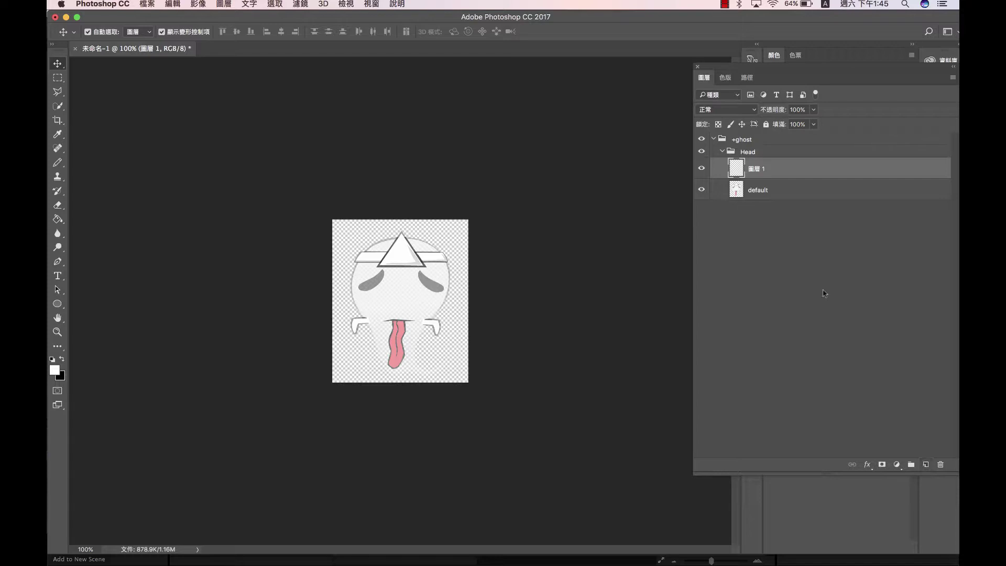
{"action": "double_click", "coordinate": [755, 169]}
{"action": "type", "text": "k"}
{"action": "key", "text": "Return"}
Step: Switch to Adobe Animate and copy the side-view ghost group from ghost.fla
{"action": "mouse_move", "coordinate": [370, 558]}
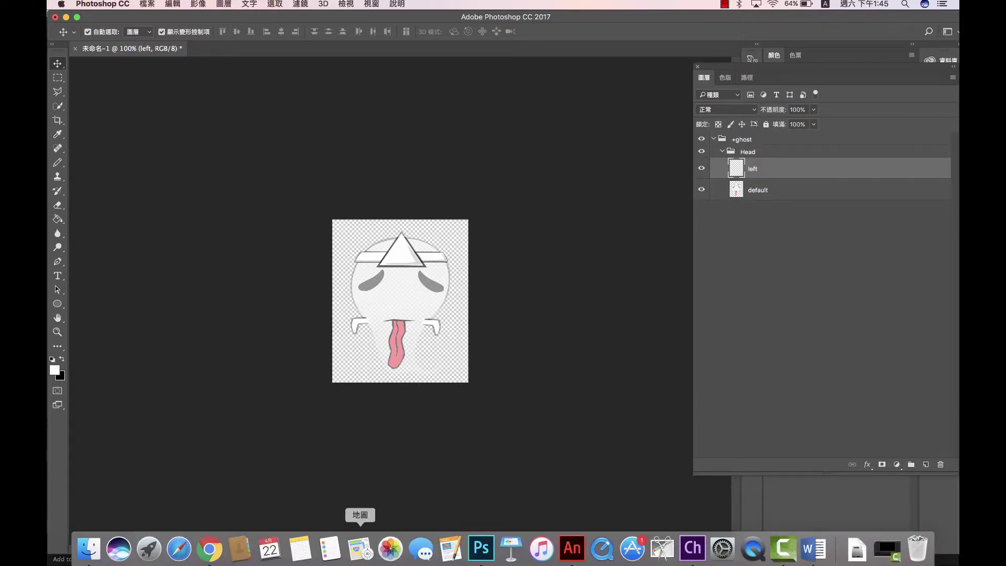
{"action": "left_click", "coordinate": [572, 547]}
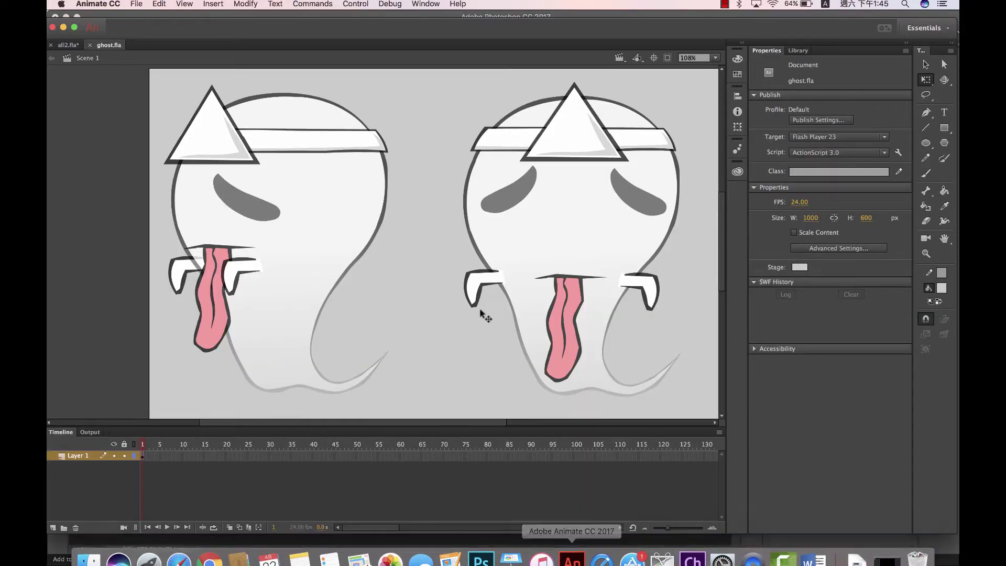
{"action": "left_click", "coordinate": [234, 202]}
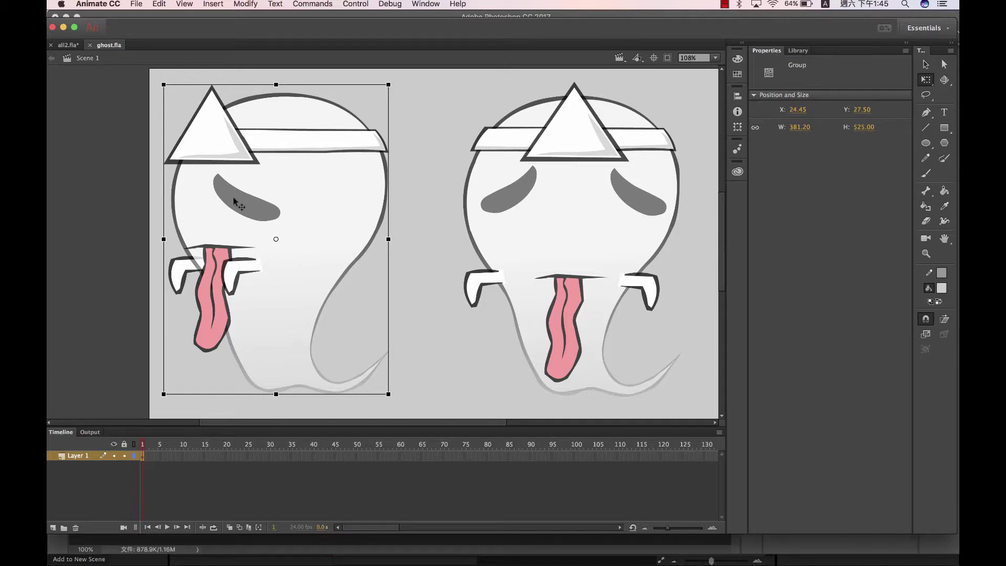
{"action": "left_click", "coordinate": [161, 7]}
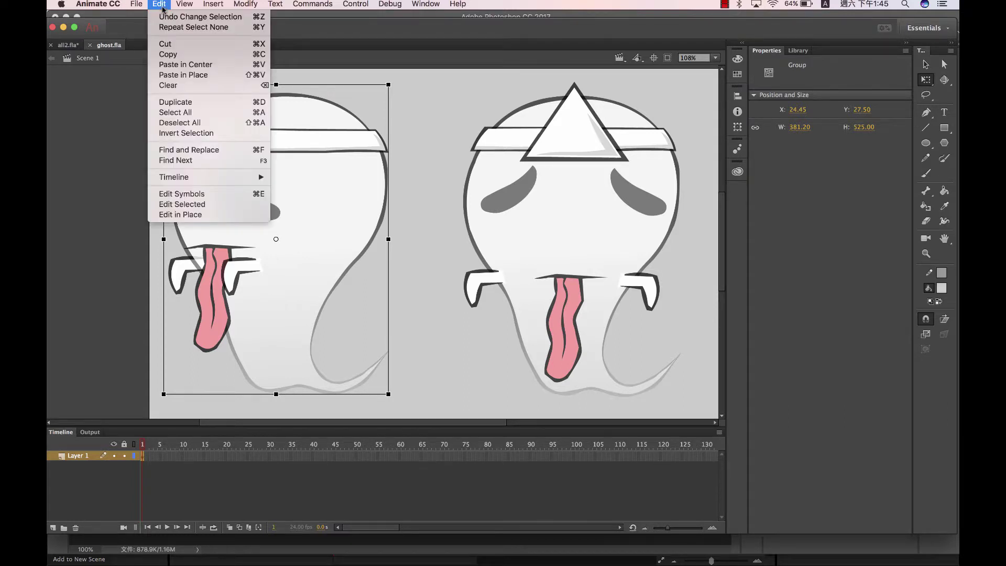
{"action": "left_click", "coordinate": [174, 54]}
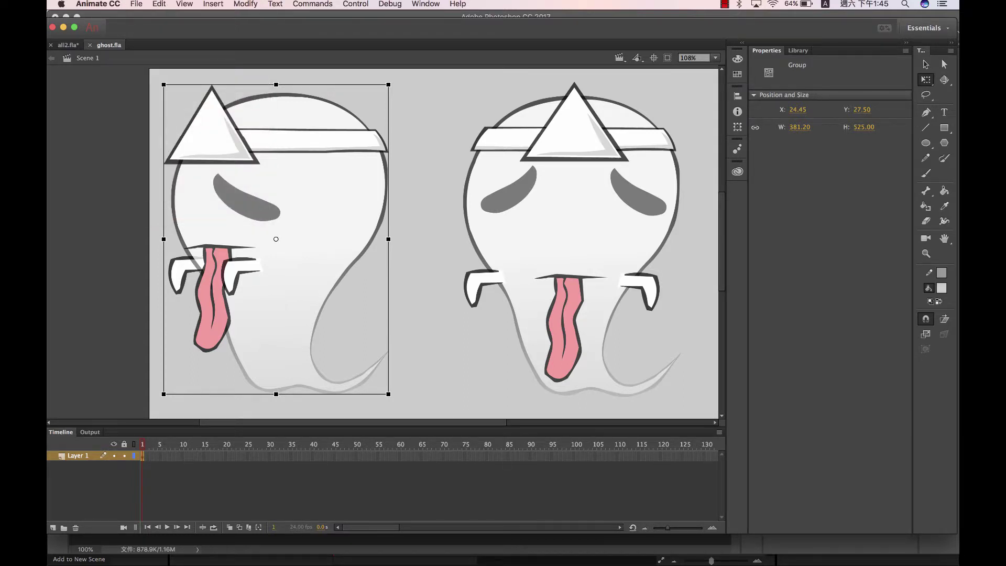
Step: Return to Photoshop, paste the side-view ghost into the left layer, and nudge it slightly left and down
{"action": "mouse_move", "coordinate": [633, 545]}
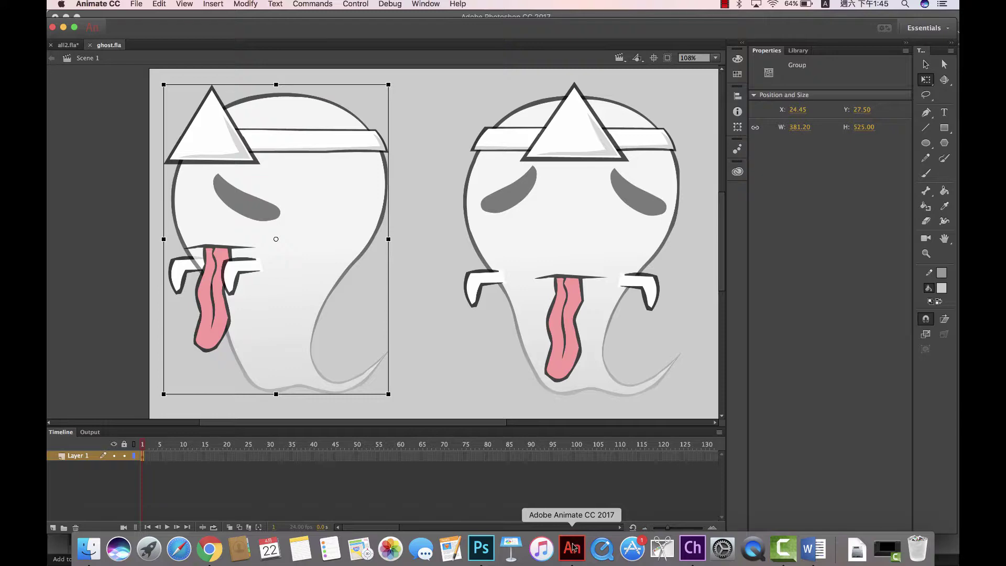
{"action": "left_click", "coordinate": [481, 548]}
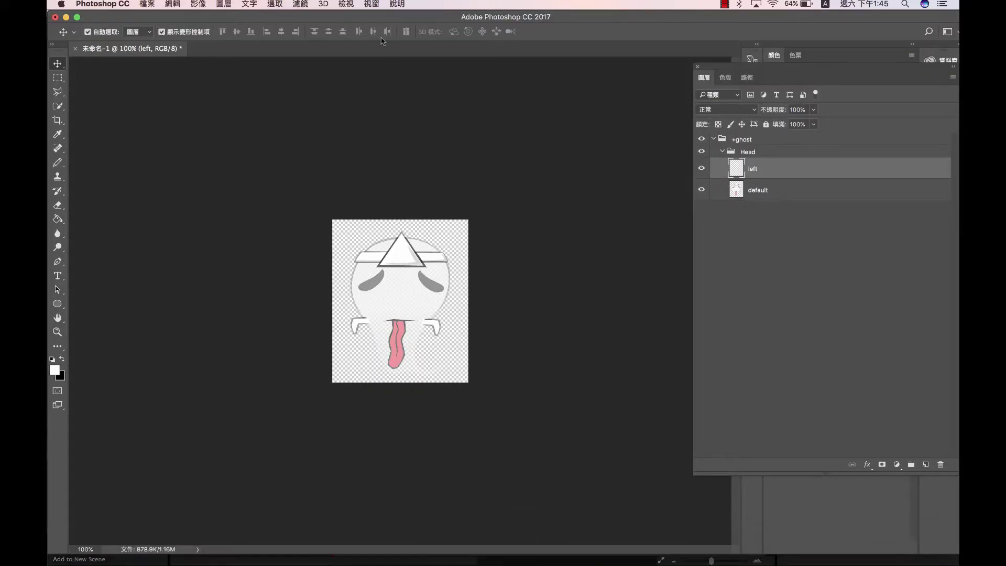
{"action": "left_click", "coordinate": [175, 5]}
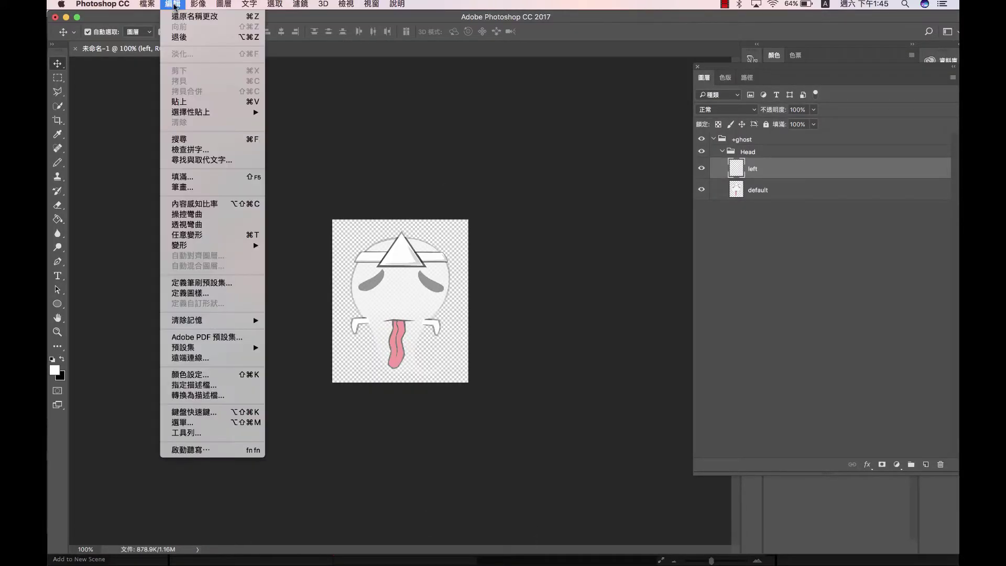
{"action": "left_click", "coordinate": [182, 102]}
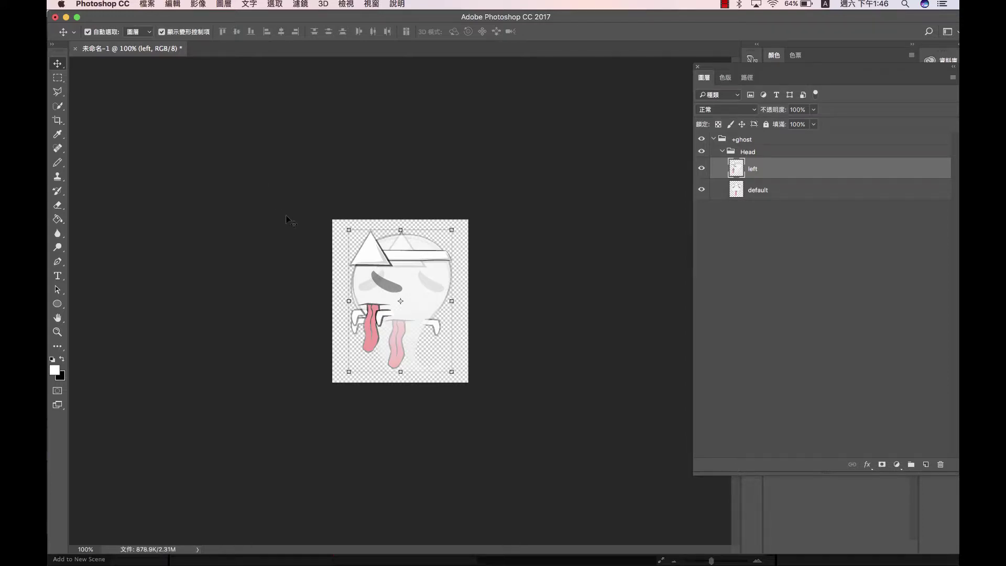
{"action": "key", "text": "Left"}
{"action": "key", "text": "Left"}
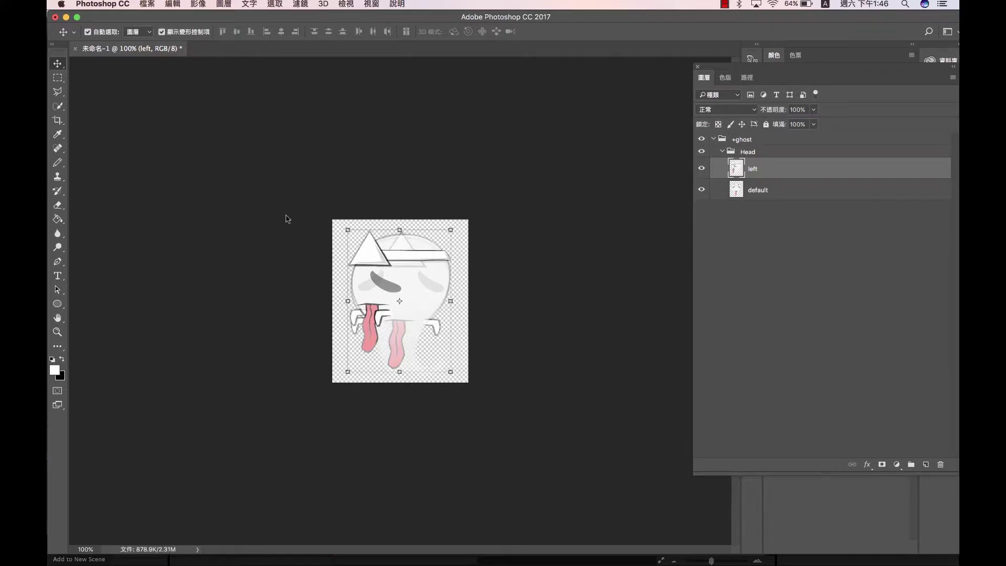
{"action": "key", "text": "Down"}
{"action": "key", "text": "Down"}
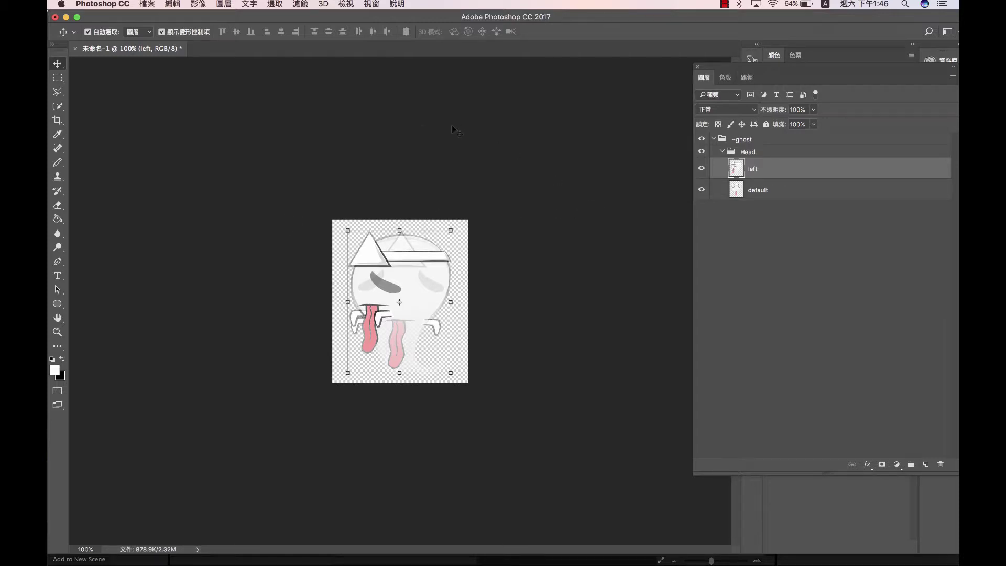
Step: Save the document as ghost.psd in the my library folder in Photoshop format with layers and maximum compatibility
{"action": "left_click", "coordinate": [146, 4]}
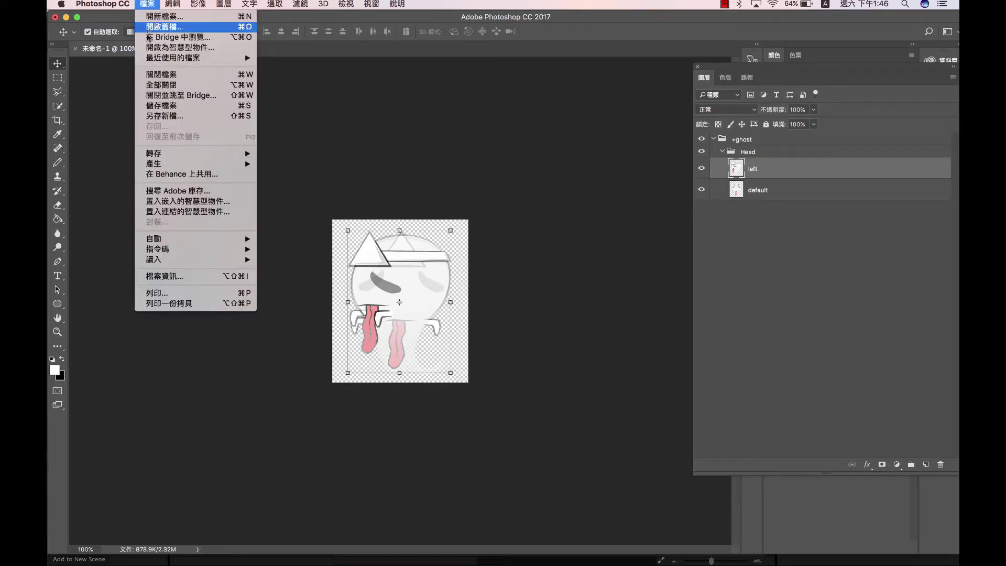
{"action": "left_click", "coordinate": [161, 106]}
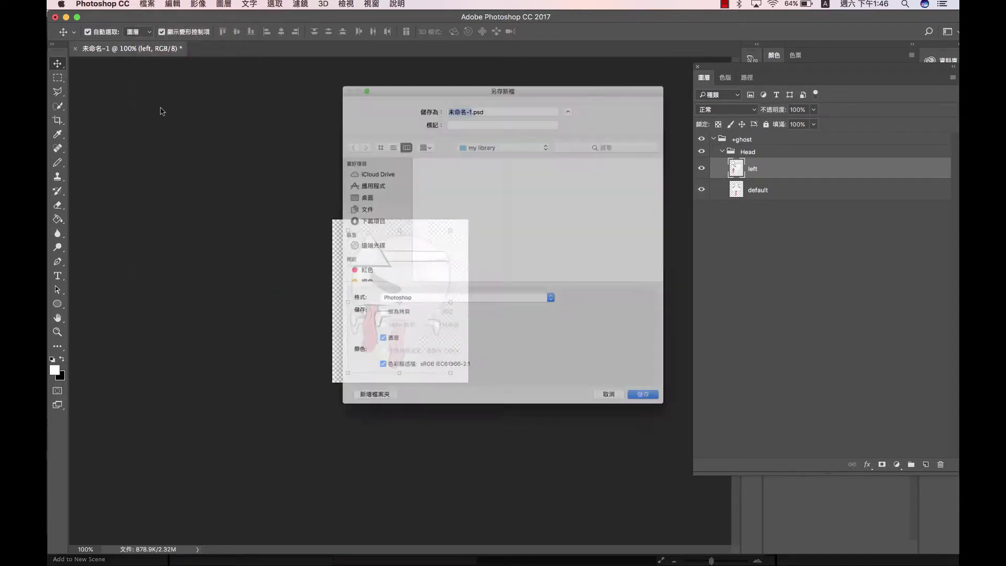
{"action": "type", "text": "ghost"}
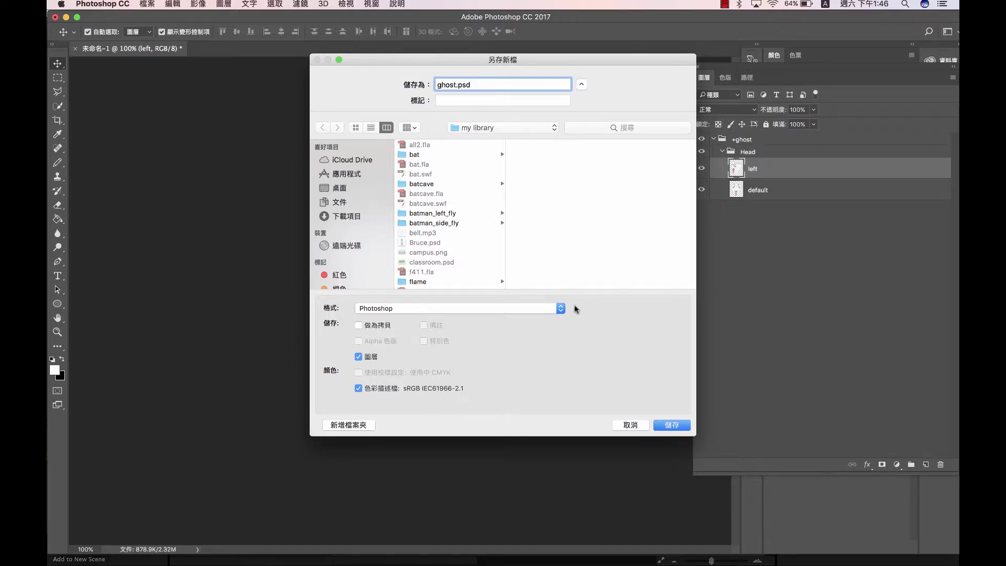
{"action": "left_click", "coordinate": [675, 424]}
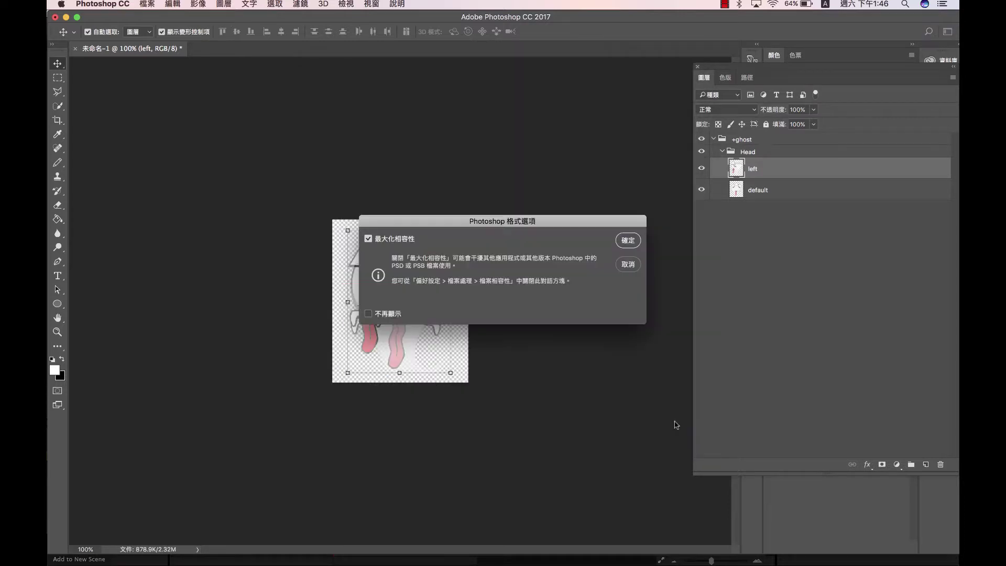
{"action": "left_click", "coordinate": [629, 241]}
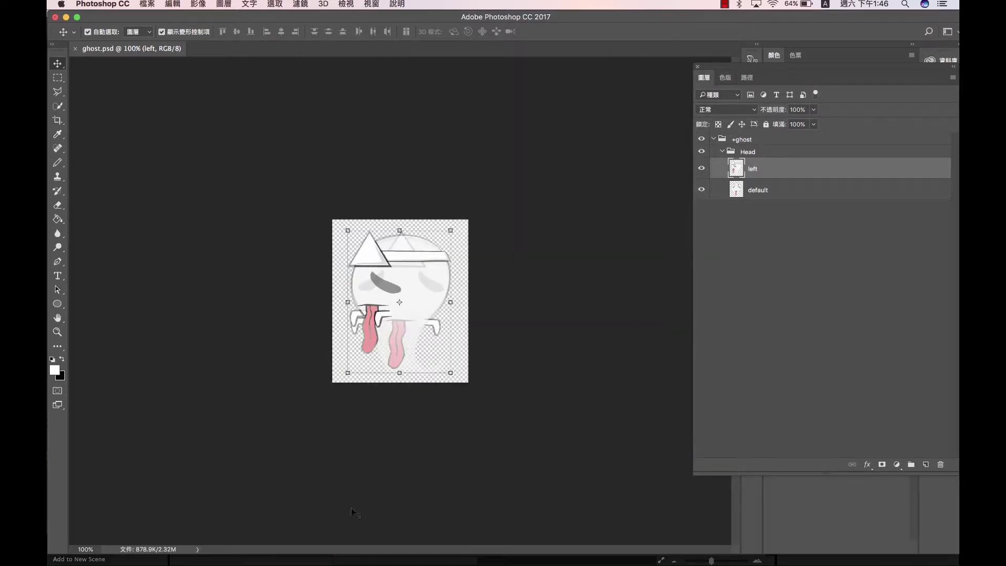
Step: Switch to Character Animator and import ghost.psd from the my library folder into the project
{"action": "mouse_move", "coordinate": [451, 562]}
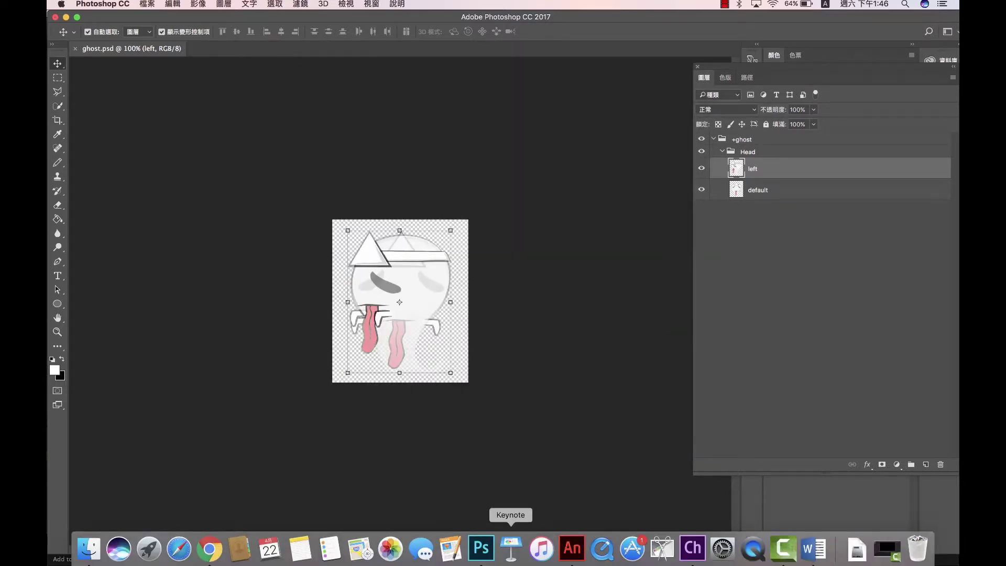
{"action": "left_click", "coordinate": [697, 551]}
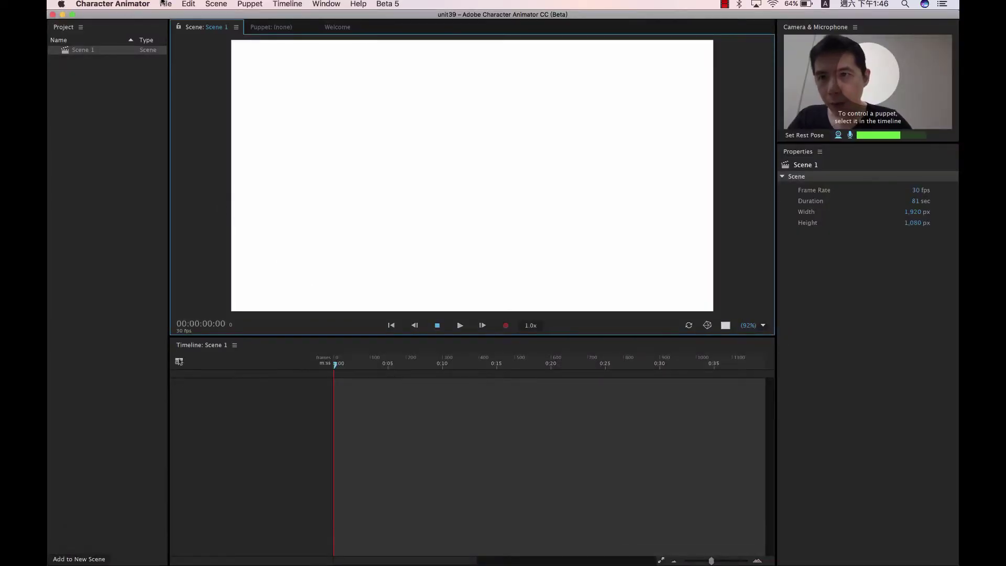
{"action": "left_click", "coordinate": [164, 4]}
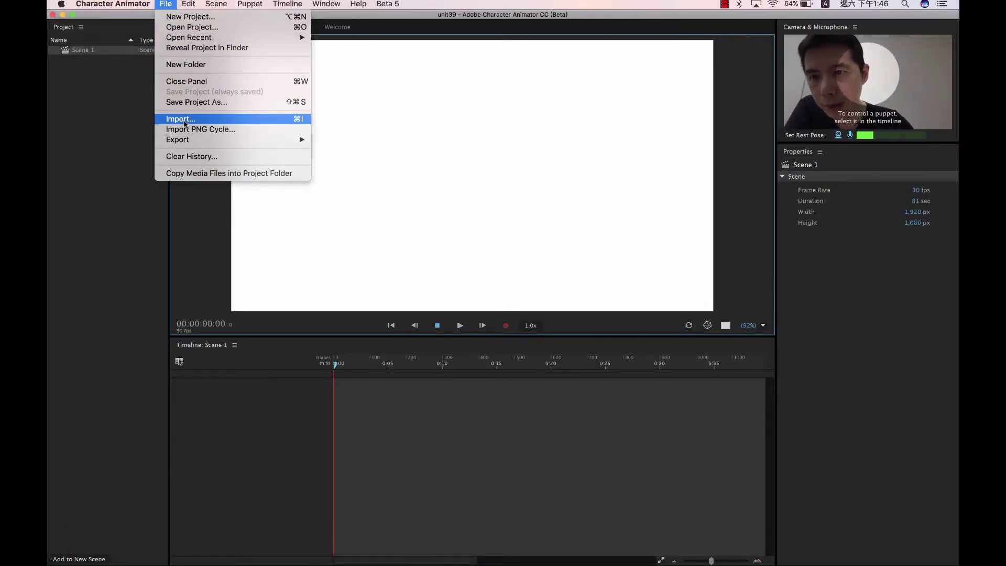
{"action": "left_click", "coordinate": [185, 120]}
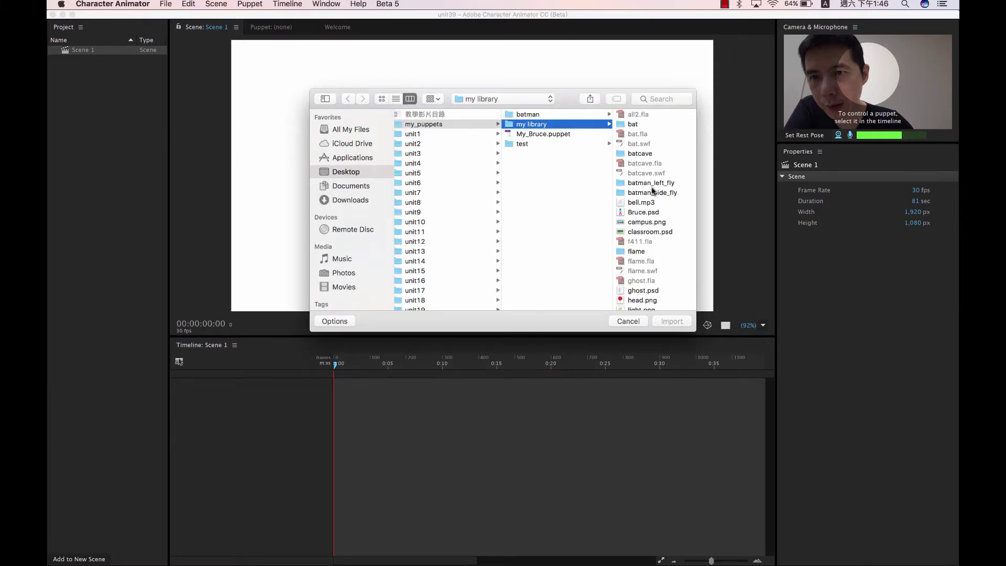
{"action": "scroll", "coordinate": [635, 239], "scroll_direction": "down", "scroll_amount": 1}
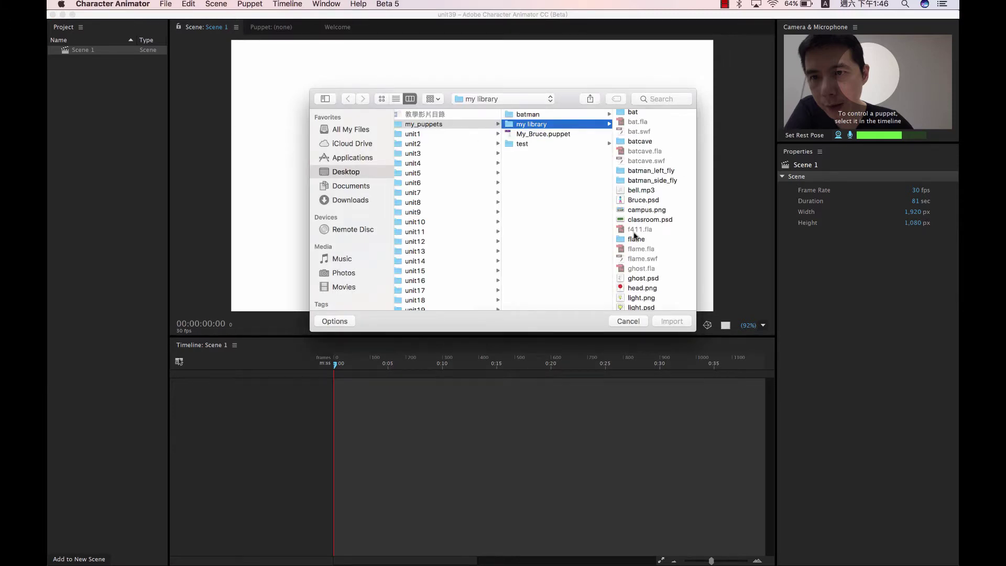
{"action": "left_click", "coordinate": [634, 279]}
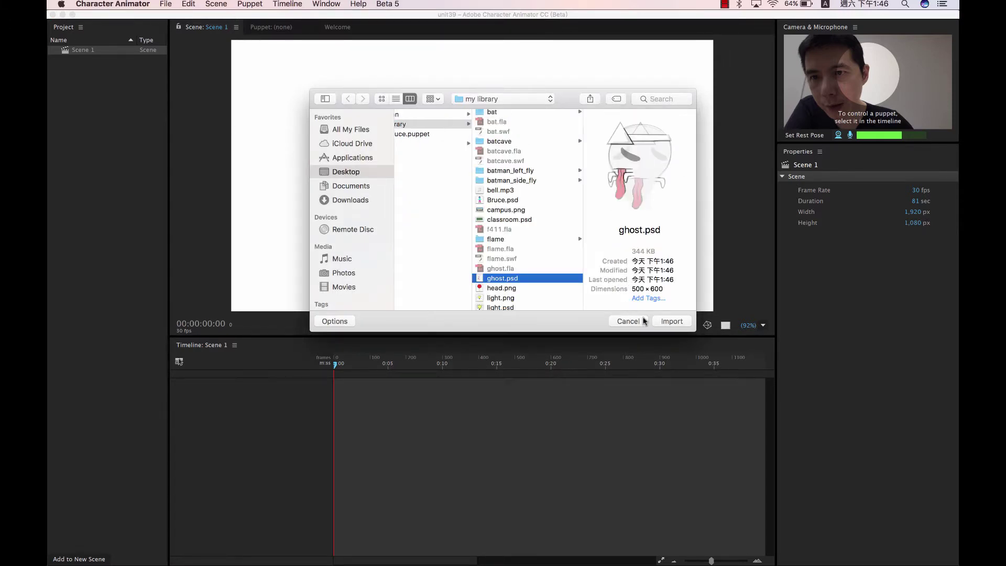
{"action": "left_click", "coordinate": [672, 322]}
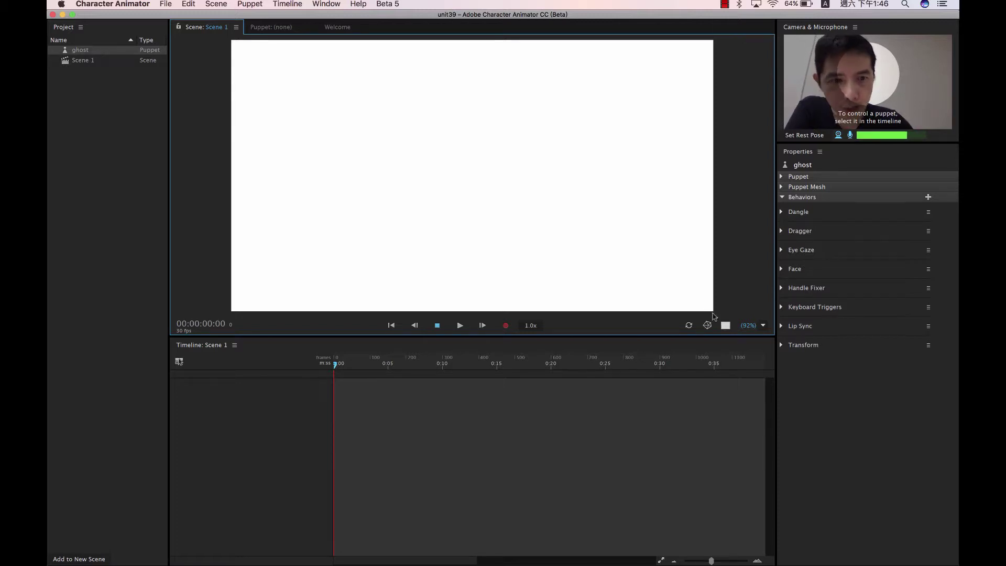
Step: Select Scene 1 and change the scene's preview background color to black
{"action": "left_click", "coordinate": [89, 61]}
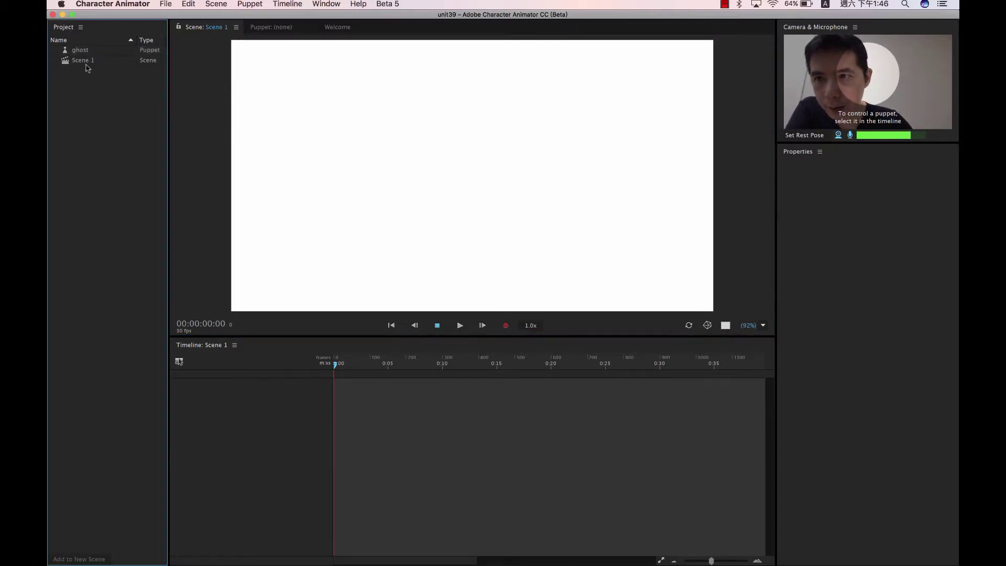
{"action": "left_click", "coordinate": [727, 325]}
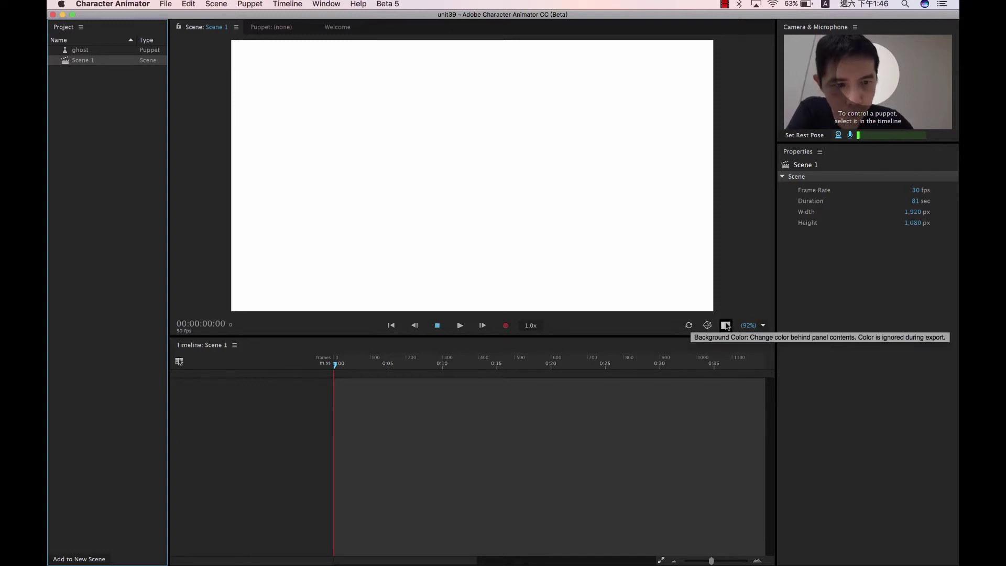
{"action": "left_click", "coordinate": [727, 325]}
{"action": "left_click", "coordinate": [727, 325]}
{"action": "left_click", "coordinate": [727, 326]}
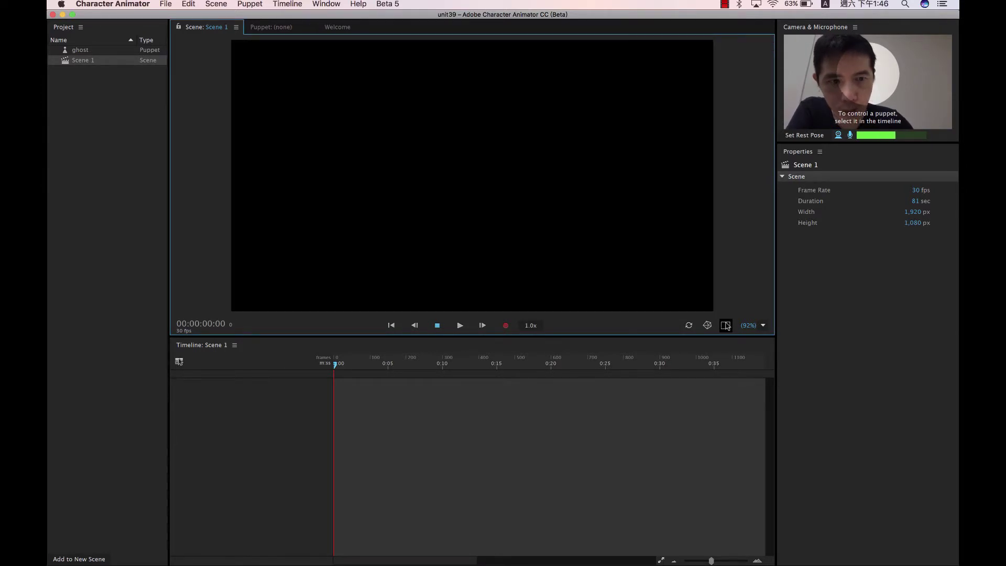
{"action": "left_click", "coordinate": [727, 325]}
{"action": "left_click", "coordinate": [727, 325]}
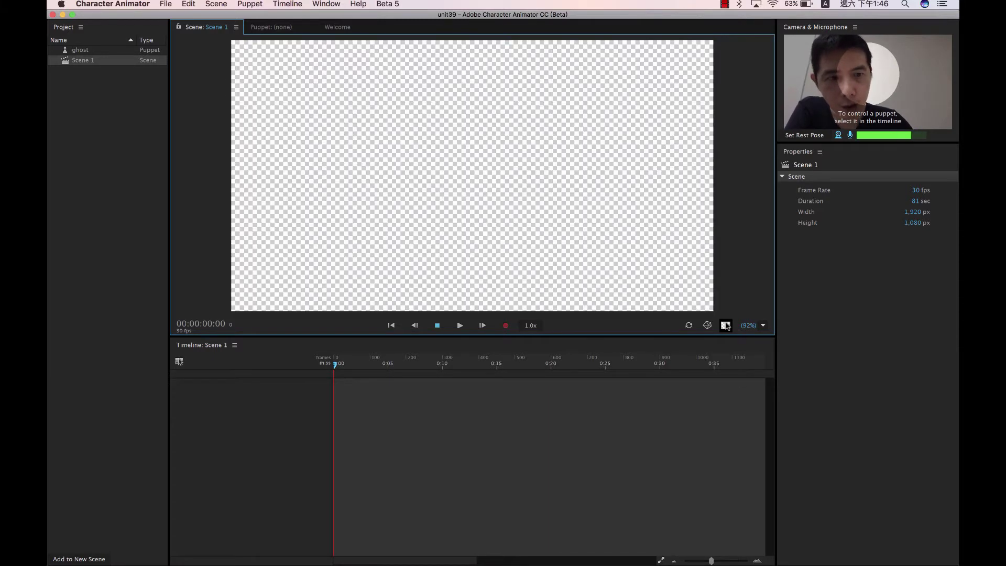
{"action": "left_click", "coordinate": [727, 326]}
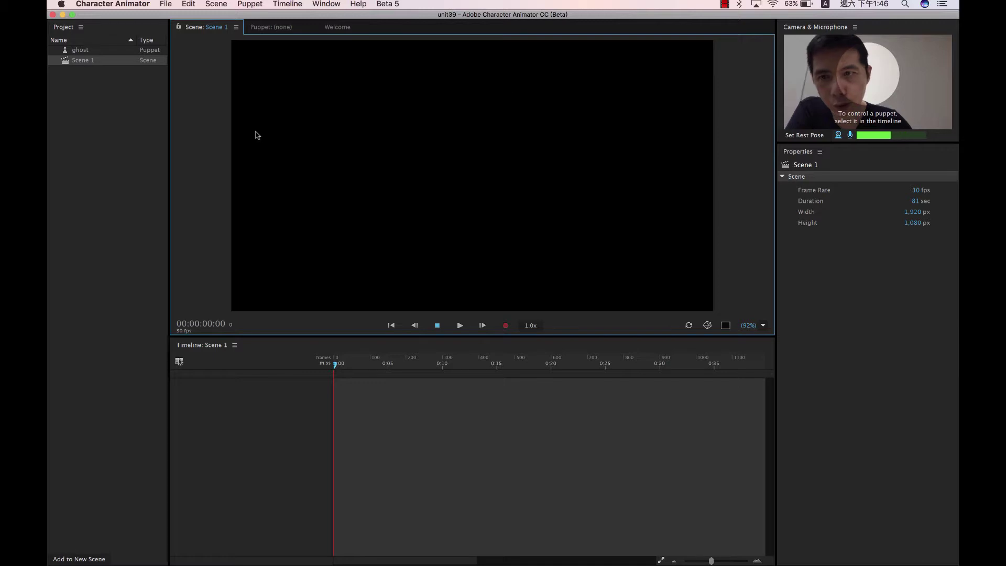
Step: Add the ghost puppet from the project to Scene 1
{"action": "left_click", "coordinate": [93, 52]}
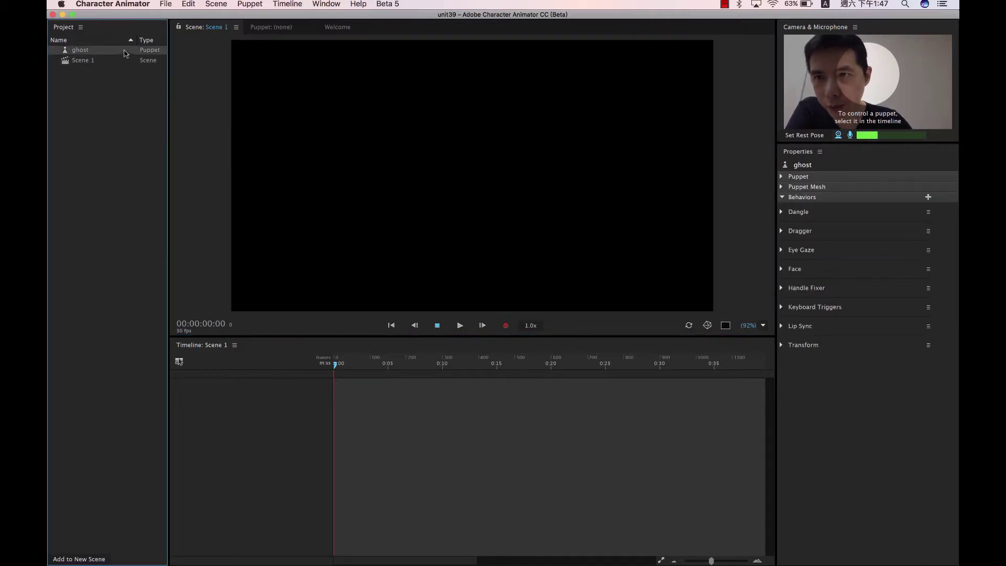
{"action": "left_click", "coordinate": [420, 162]}
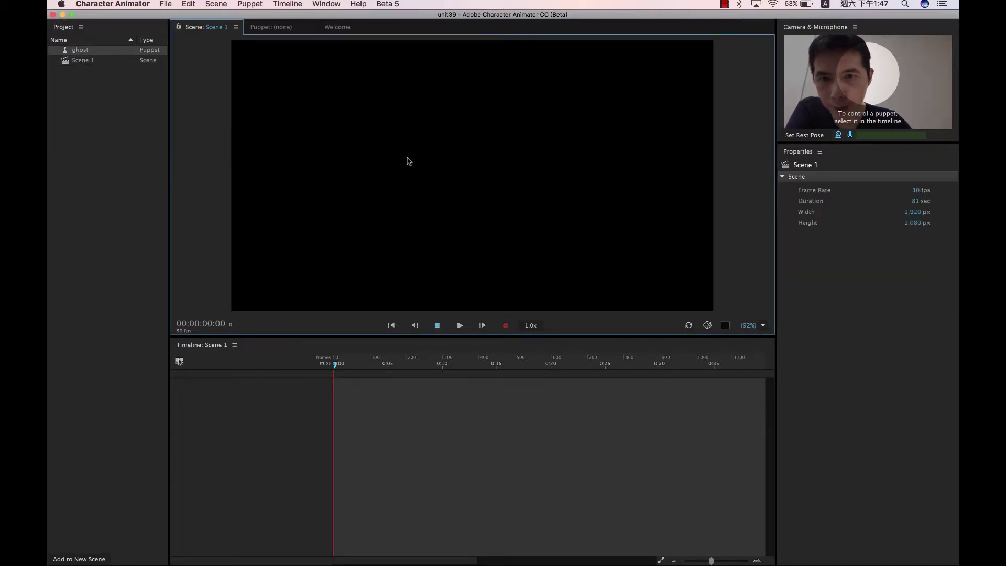
{"action": "left_click", "coordinate": [107, 53]}
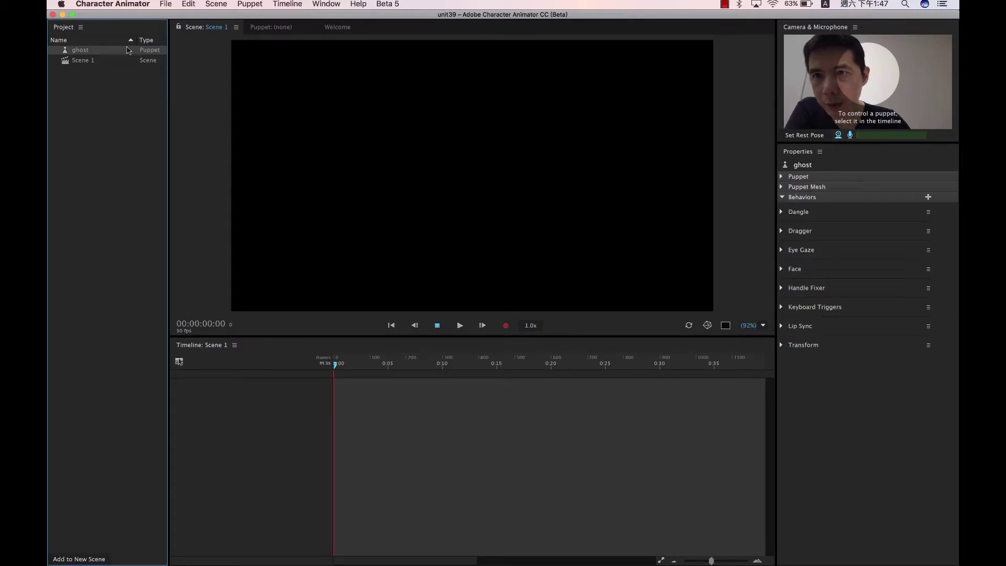
{"action": "left_click", "coordinate": [188, 4]}
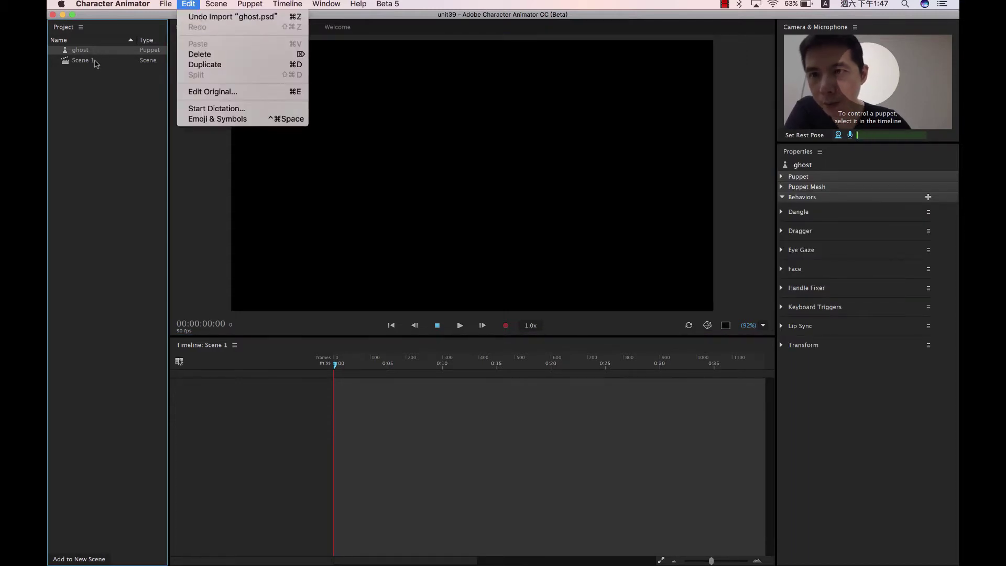
{"action": "left_click", "coordinate": [105, 50]}
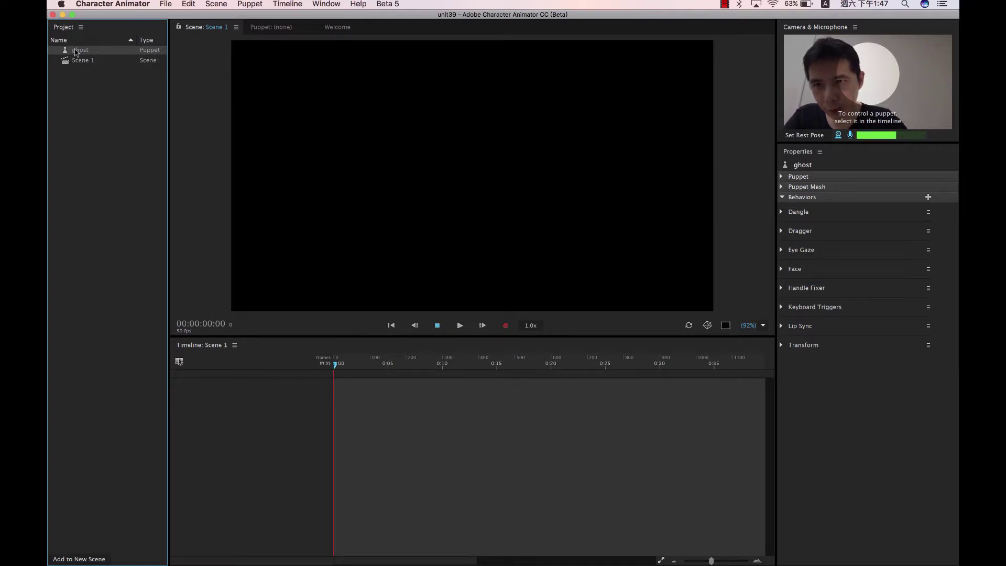
{"action": "left_click_drag", "start_coordinate": [76, 52], "coordinate": [396, 163]}
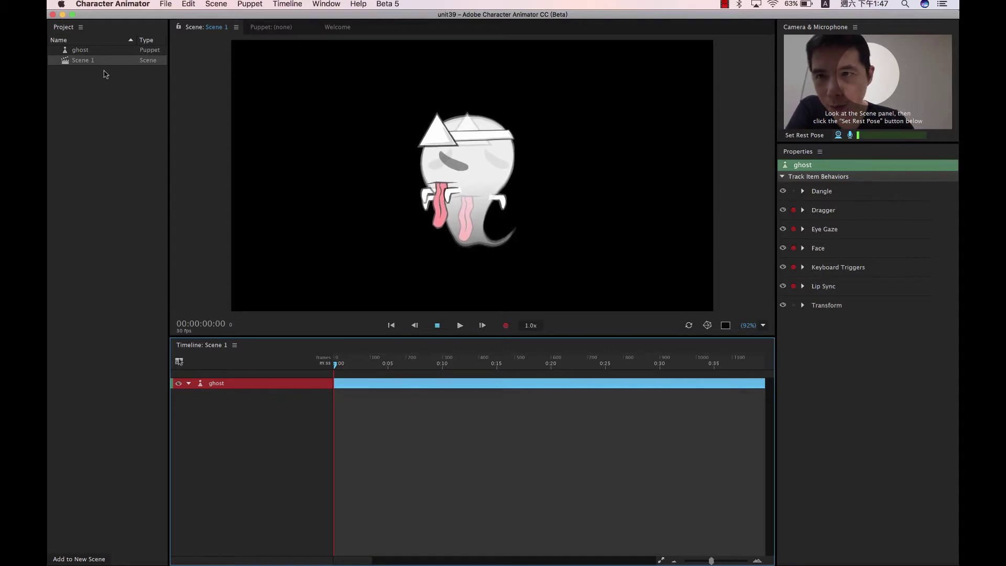
Step: Open the ghost puppet, tag its top-level ghost layer as Draggable, and return to Scene 1
{"action": "left_click", "coordinate": [76, 51]}
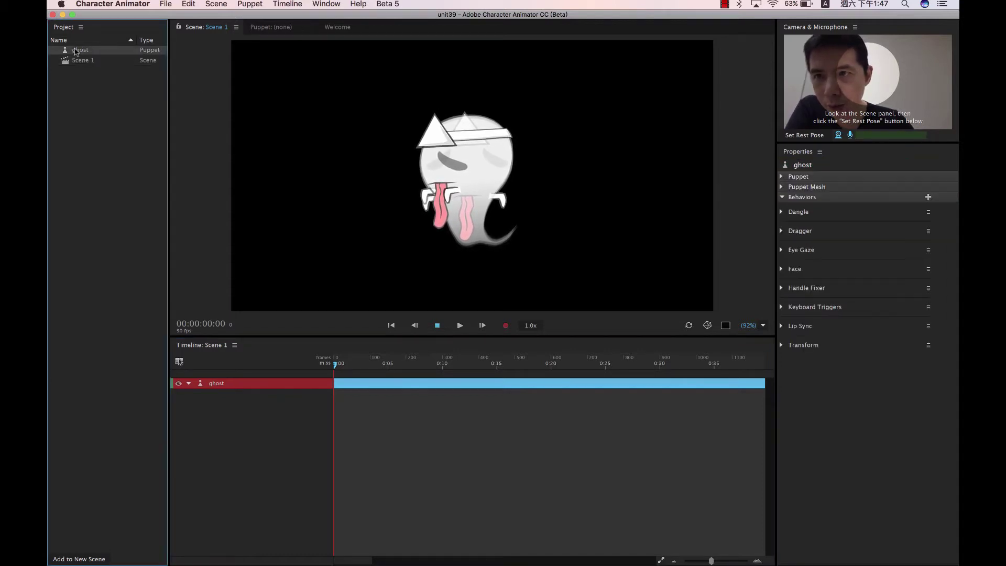
{"action": "double_click", "coordinate": [76, 51]}
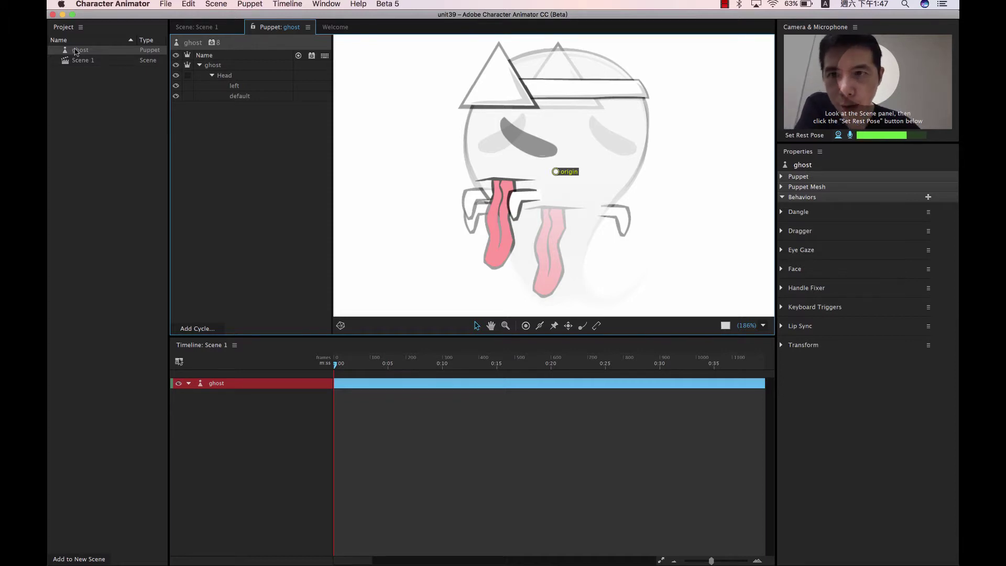
{"action": "left_click", "coordinate": [237, 70]}
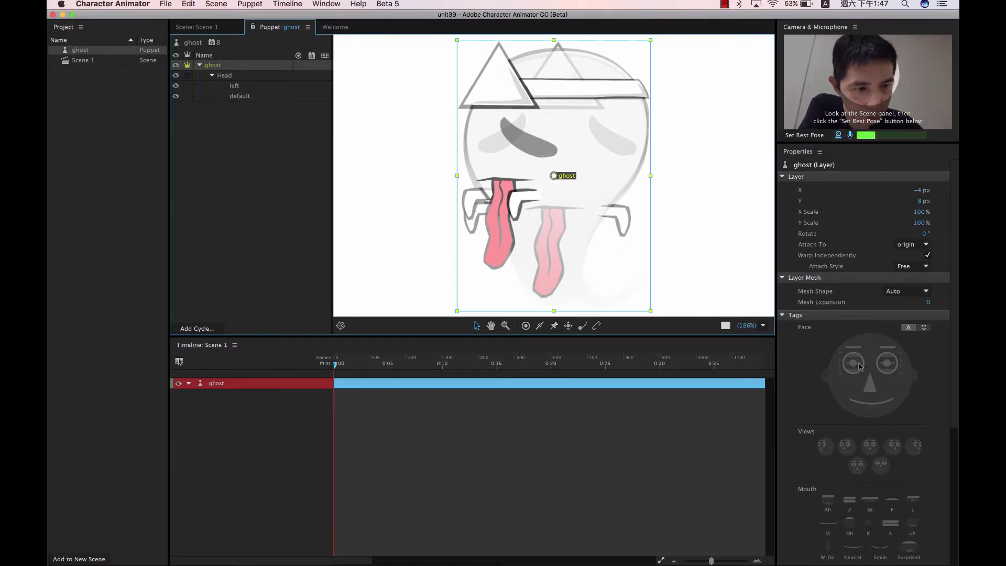
{"action": "scroll", "coordinate": [847, 366], "scroll_direction": "down", "scroll_amount": 3}
{"action": "scroll", "coordinate": [847, 366], "scroll_direction": "down", "scroll_amount": 2}
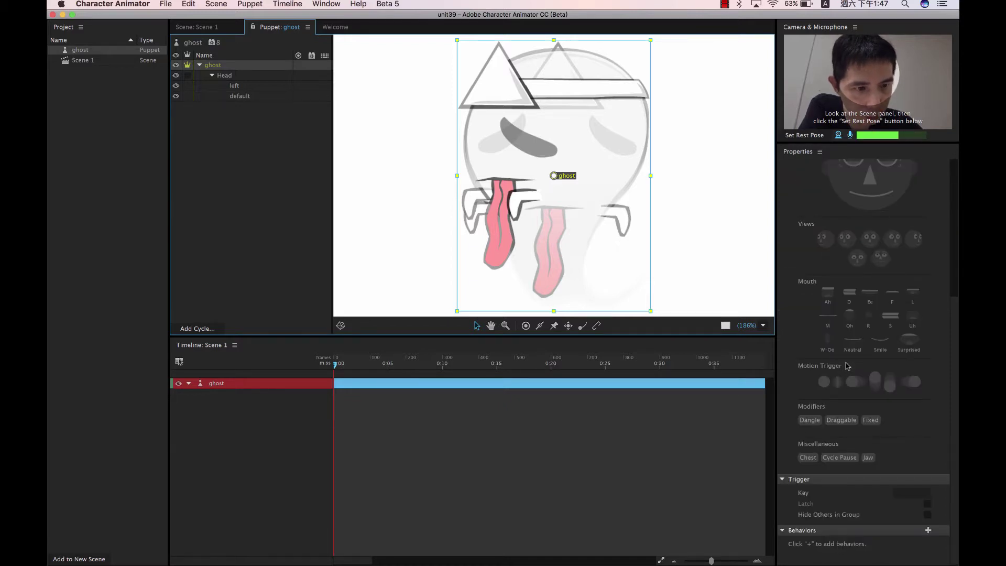
{"action": "left_click", "coordinate": [840, 421]}
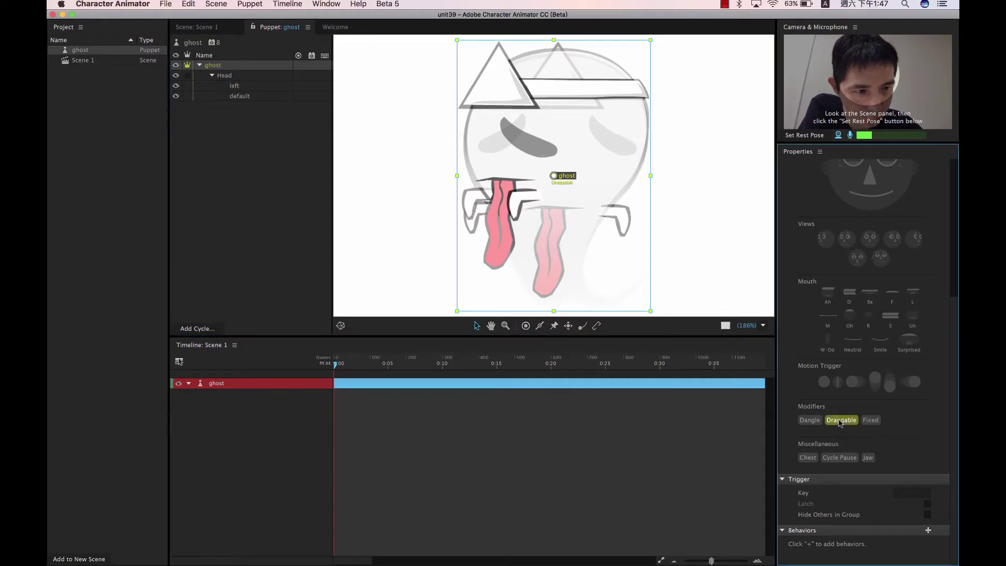
{"action": "left_click", "coordinate": [840, 420]}
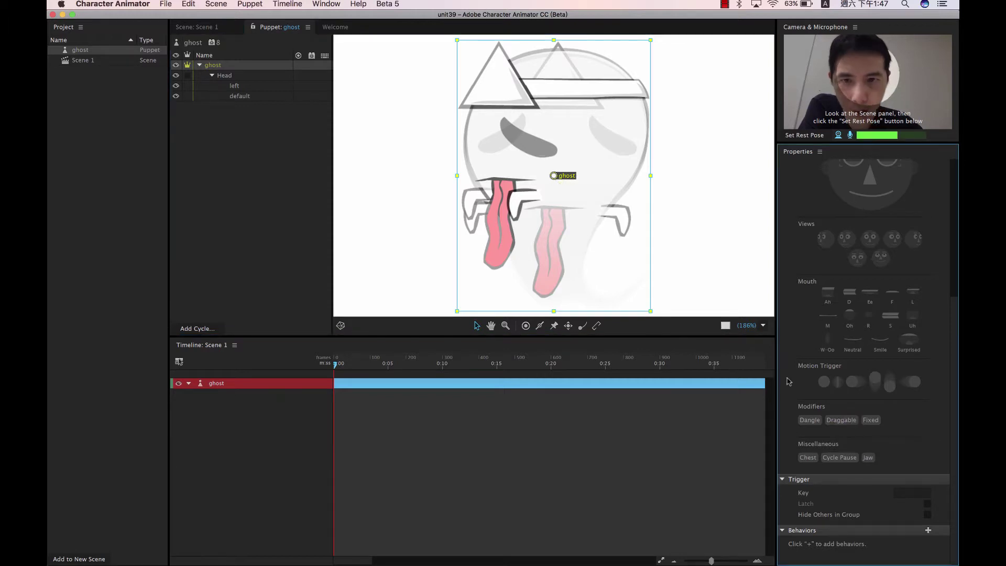
{"action": "double_click", "coordinate": [78, 60]}
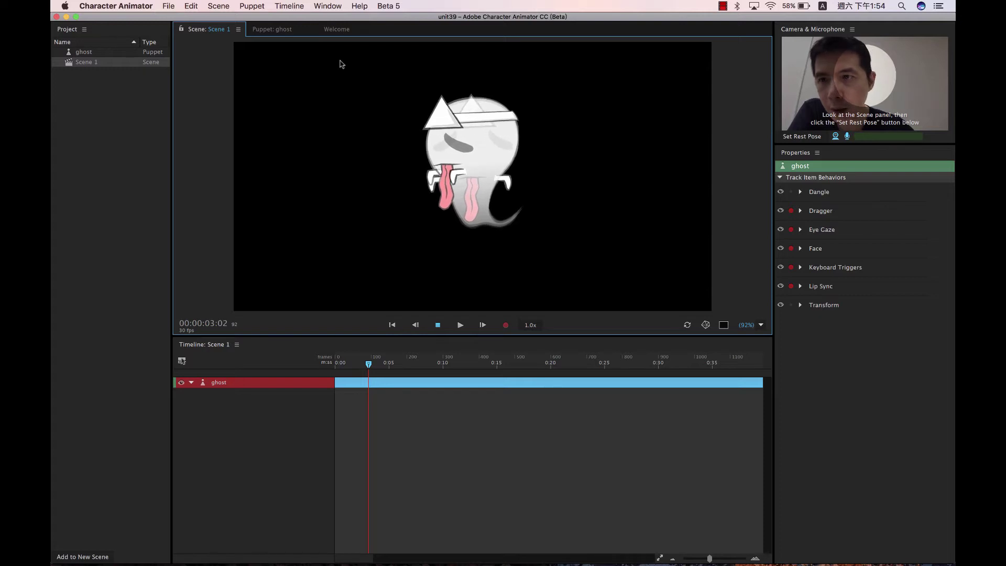
Step: Reopen the ghost puppet and add the Motion Trigger behavior to its Head group
{"action": "left_click", "coordinate": [84, 52]}
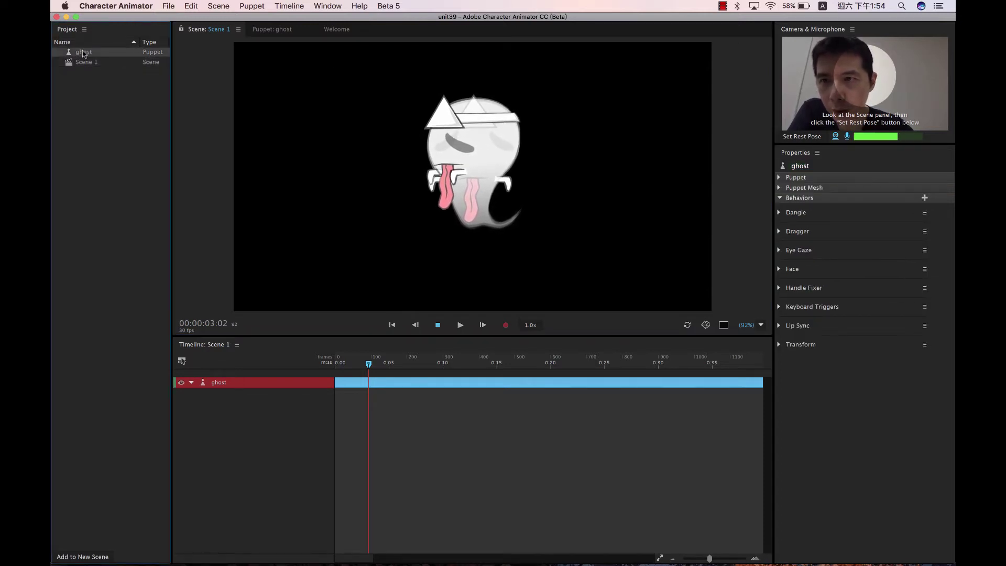
{"action": "double_click", "coordinate": [84, 52]}
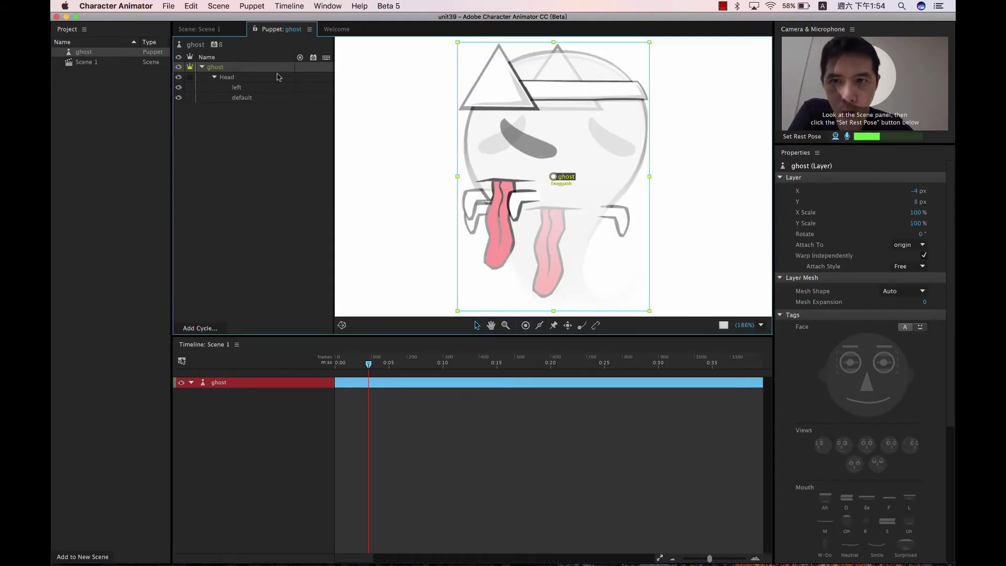
{"action": "left_click", "coordinate": [250, 79]}
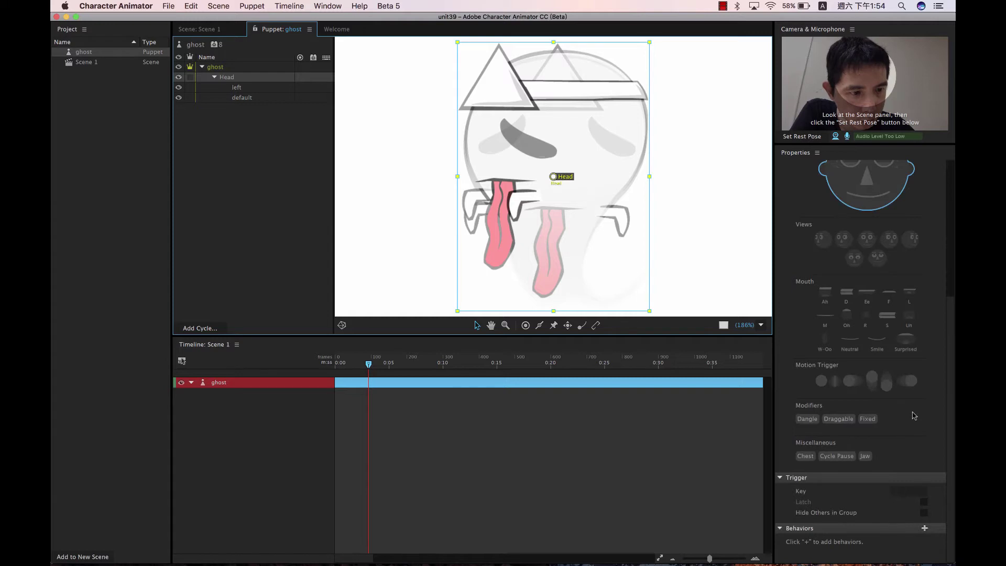
{"action": "left_click", "coordinate": [925, 529]}
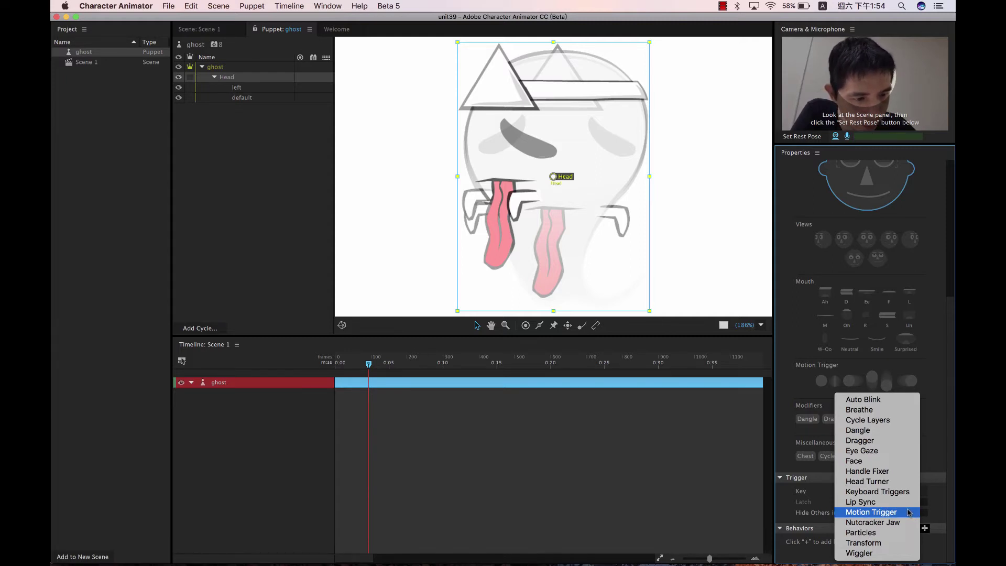
{"action": "left_click", "coordinate": [909, 513]}
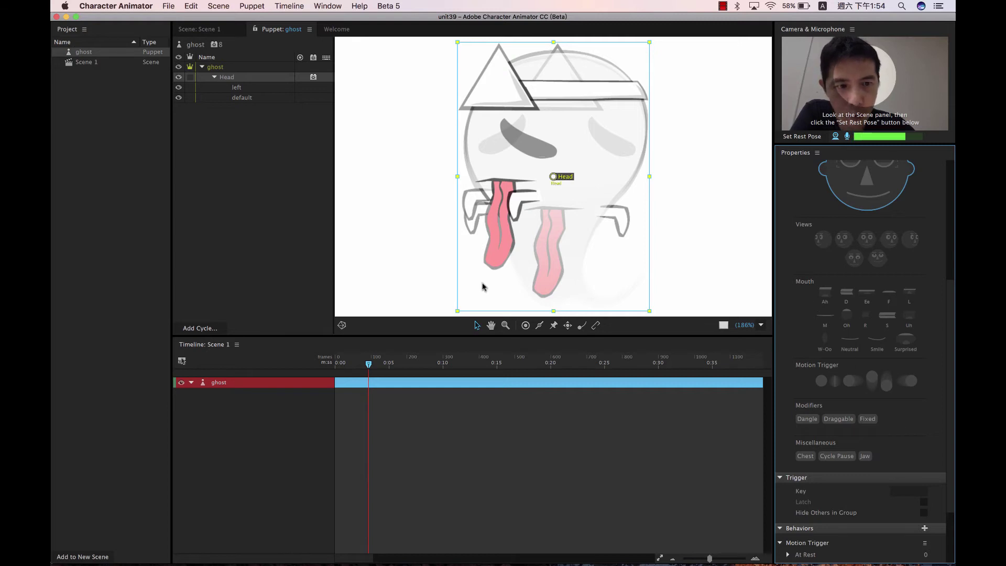
Step: Tag the left layer inside the Head group with the Moving Left motion trigger
{"action": "left_click", "coordinate": [243, 91]}
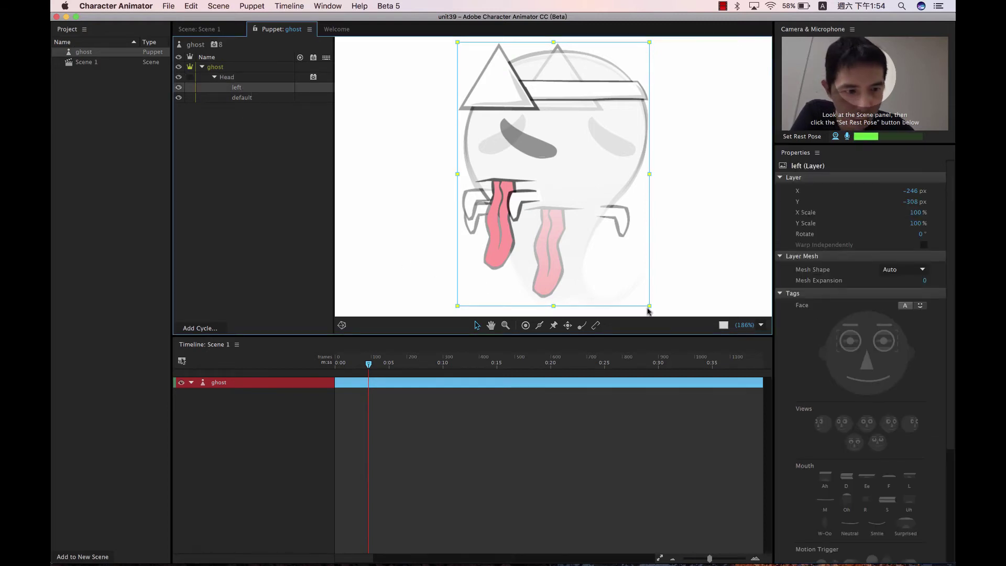
{"action": "scroll", "coordinate": [890, 414], "scroll_direction": "down", "scroll_amount": 5}
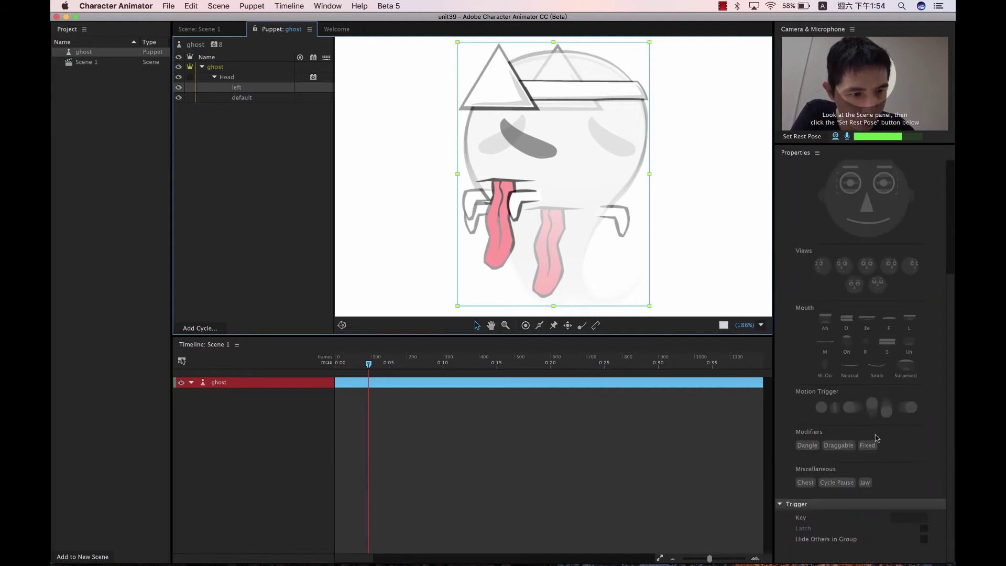
{"action": "left_click", "coordinate": [850, 407]}
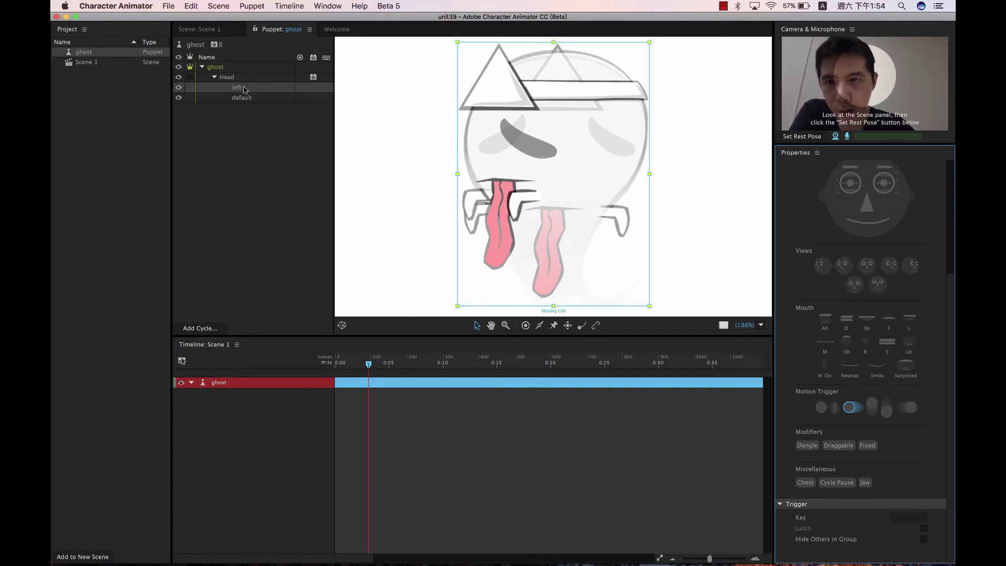
Step: Open Scene 1 and test the motion trigger by moving the ghost around the scene
{"action": "left_click", "coordinate": [84, 62]}
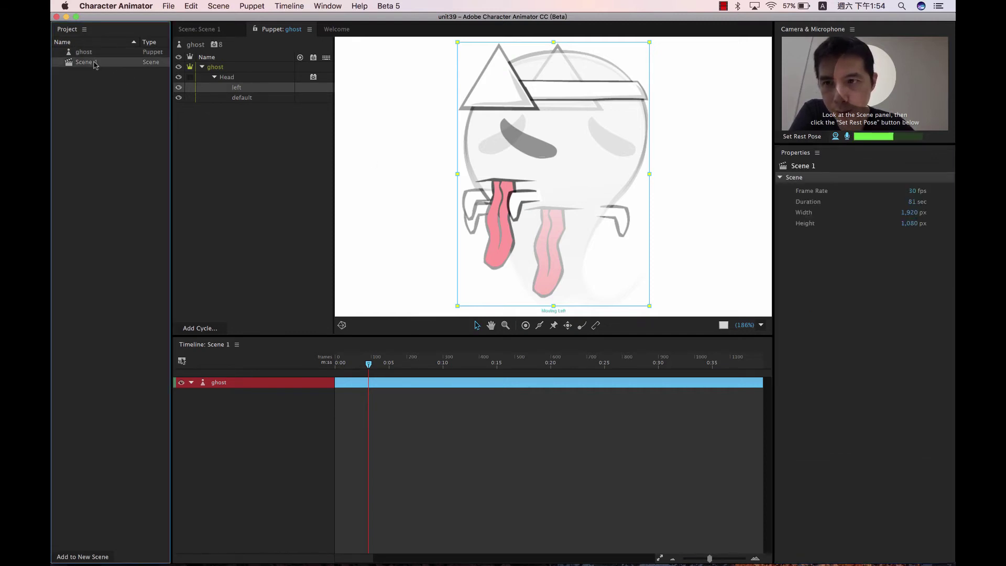
{"action": "double_click", "coordinate": [94, 63]}
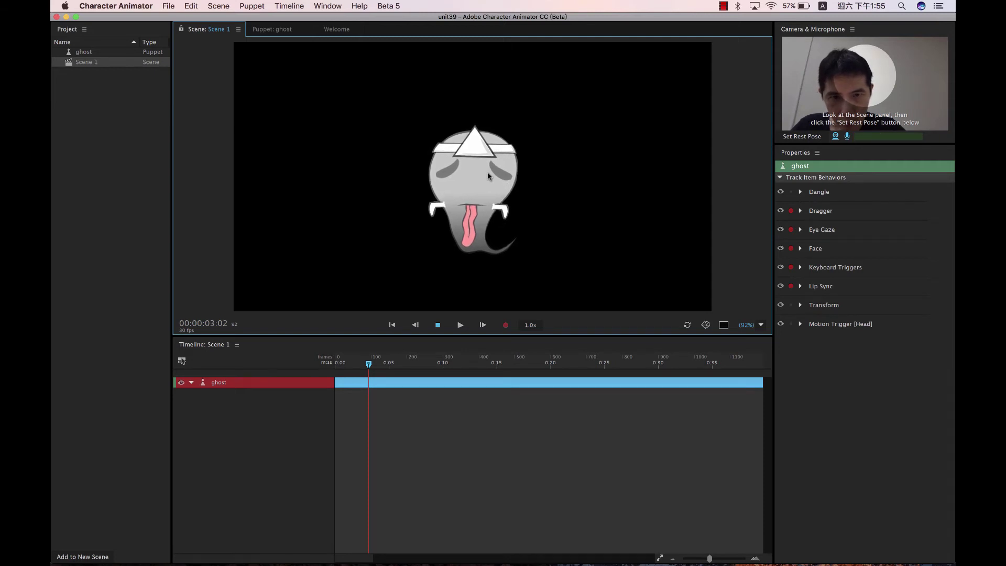
{"action": "left_click_drag", "start_coordinate": [487, 172], "coordinate": [513, 165]}
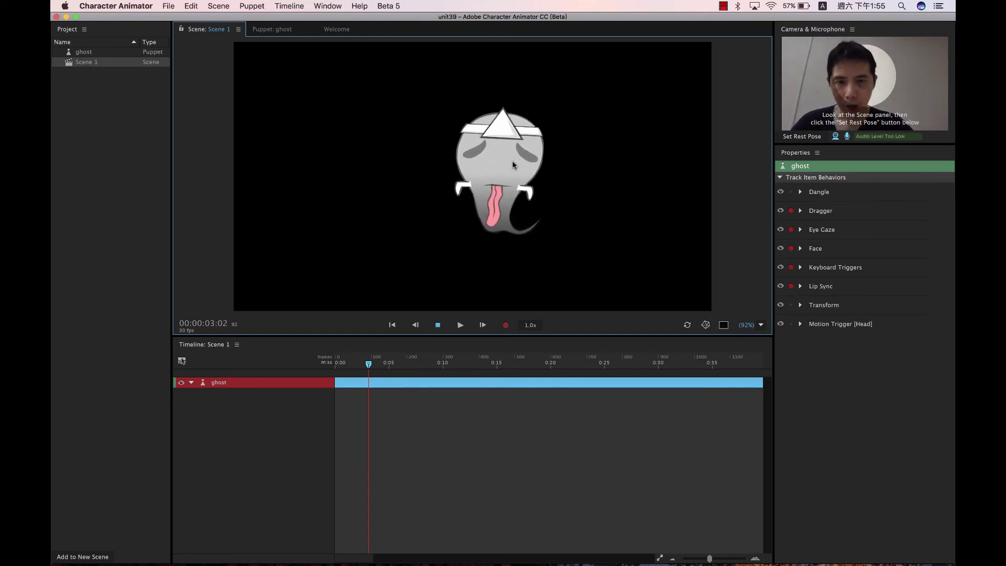
Step: Review the ghost layer's Draggable tag, the Head's Motion Trigger behavior and the left layer's Moving Left tag, and return to Scene 1
{"action": "double_click", "coordinate": [99, 54]}
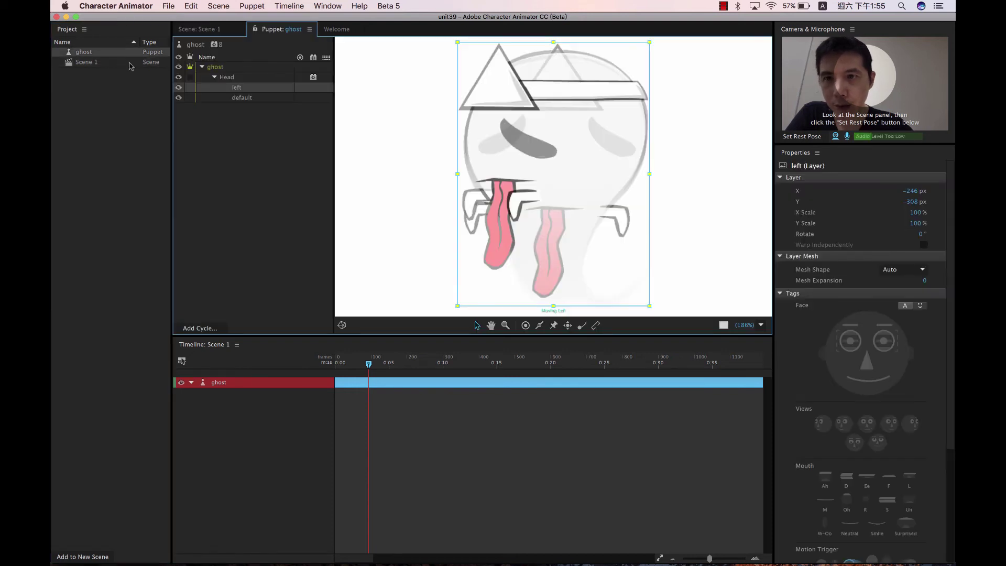
{"action": "left_click", "coordinate": [249, 67]}
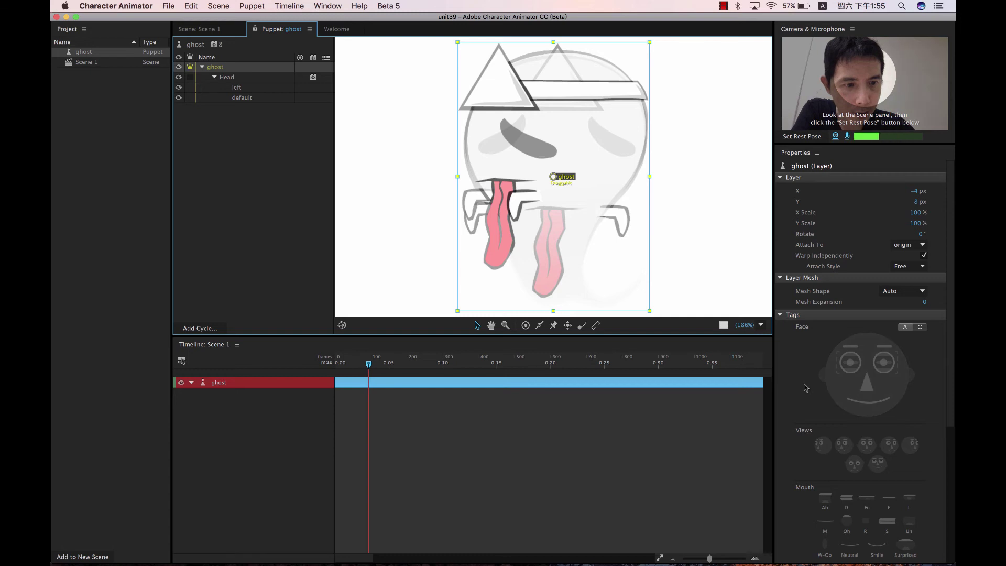
{"action": "scroll", "coordinate": [807, 389], "scroll_direction": "down", "scroll_amount": 5}
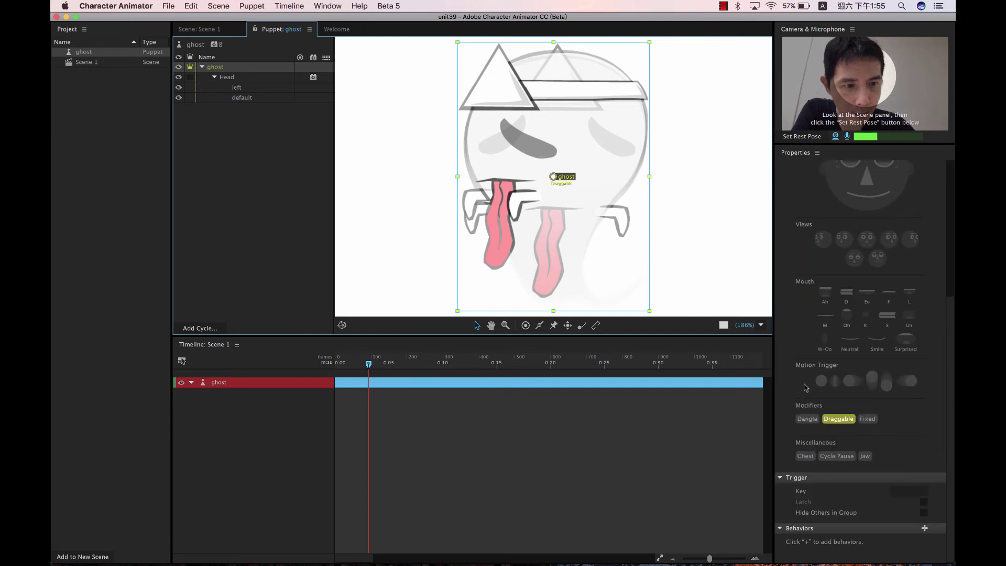
{"action": "left_click", "coordinate": [841, 421]}
{"action": "left_click", "coordinate": [837, 423]}
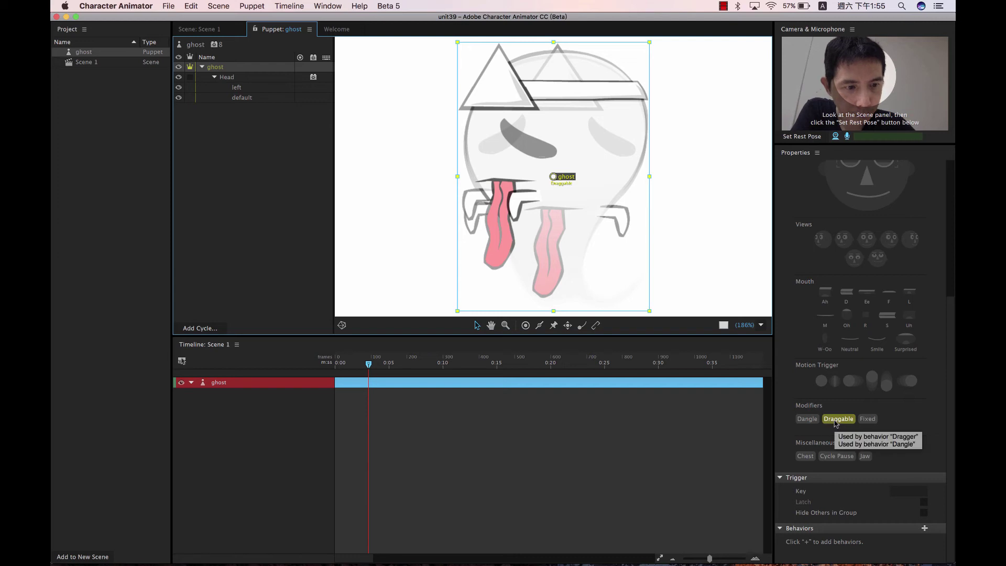
{"action": "left_click", "coordinate": [235, 79]}
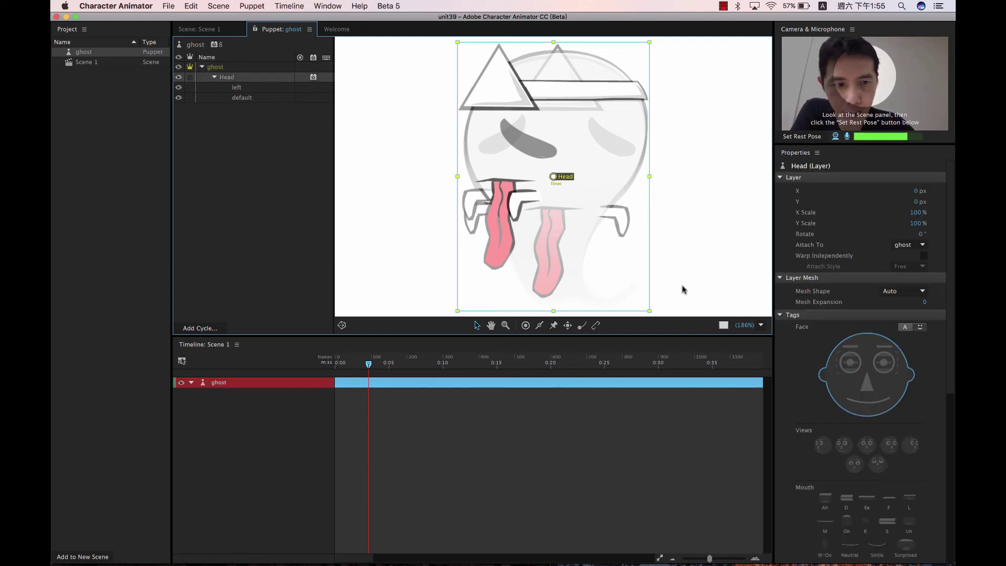
{"action": "scroll", "coordinate": [924, 435], "scroll_direction": "down", "scroll_amount": 10}
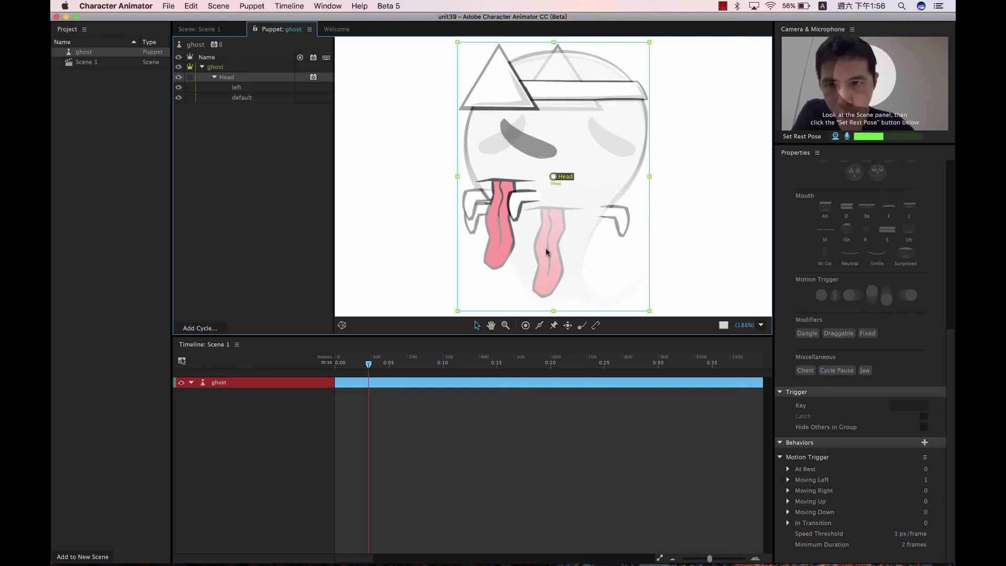
{"action": "left_click", "coordinate": [259, 91]}
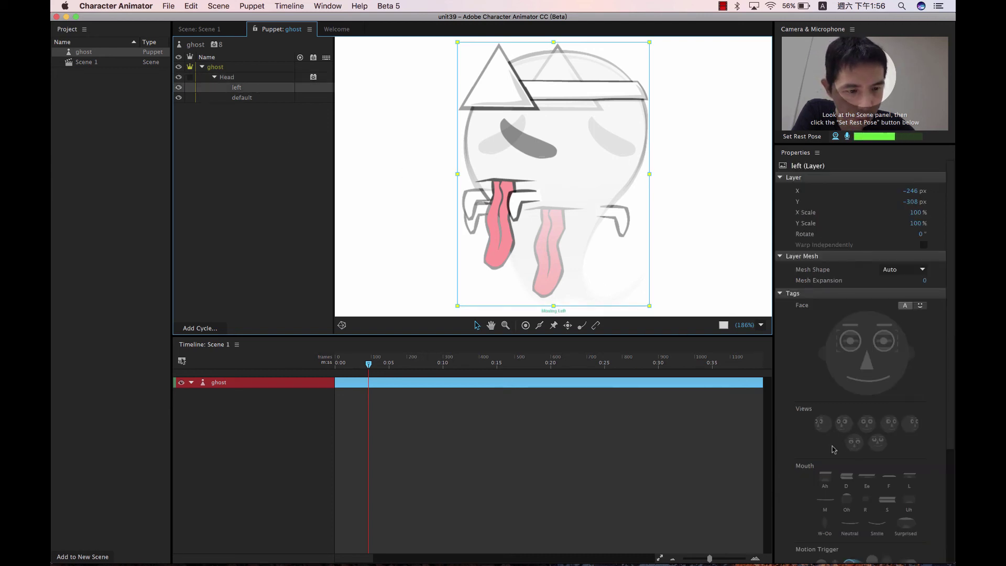
{"action": "scroll", "coordinate": [845, 445], "scroll_direction": "down", "scroll_amount": 5}
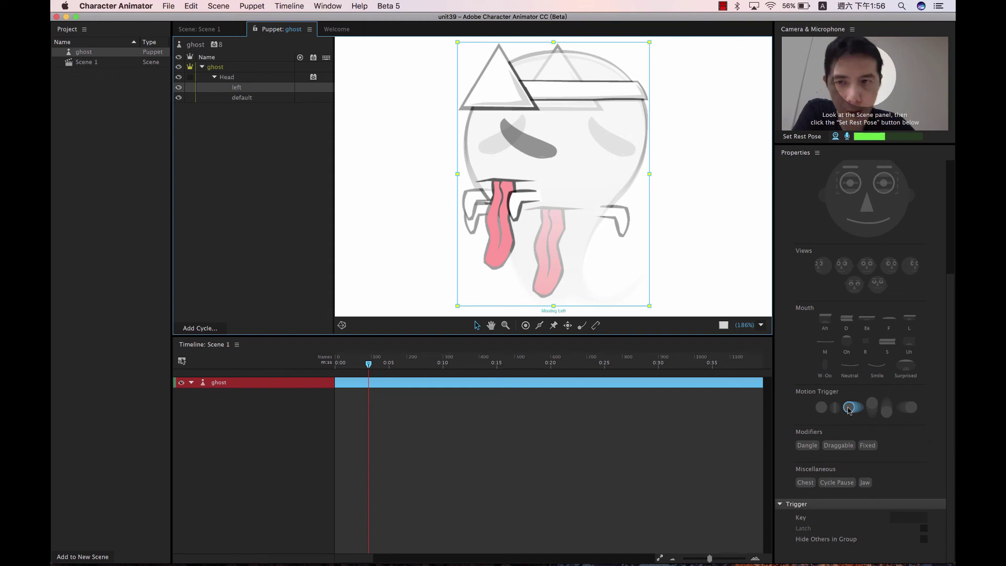
{"action": "double_click", "coordinate": [97, 63]}
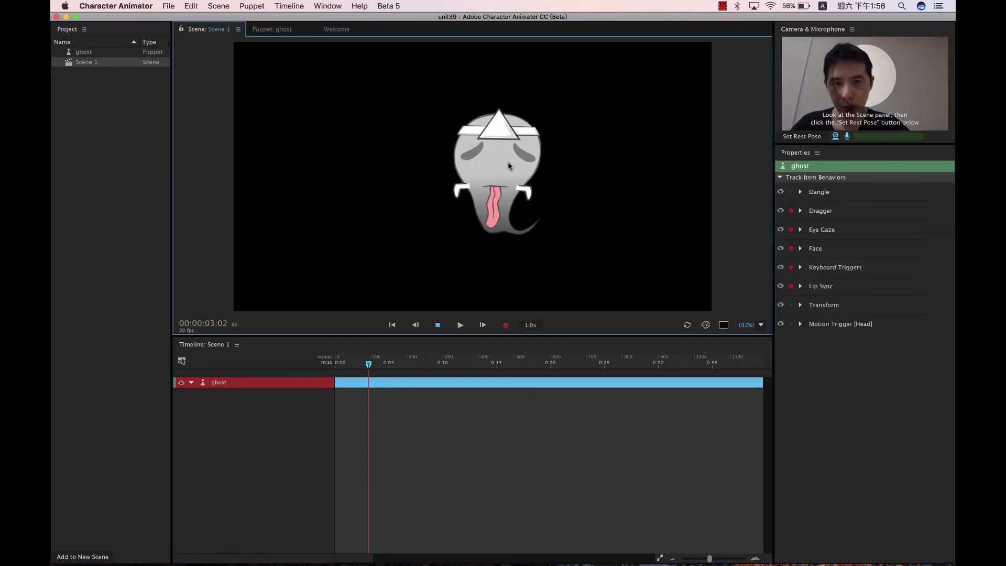